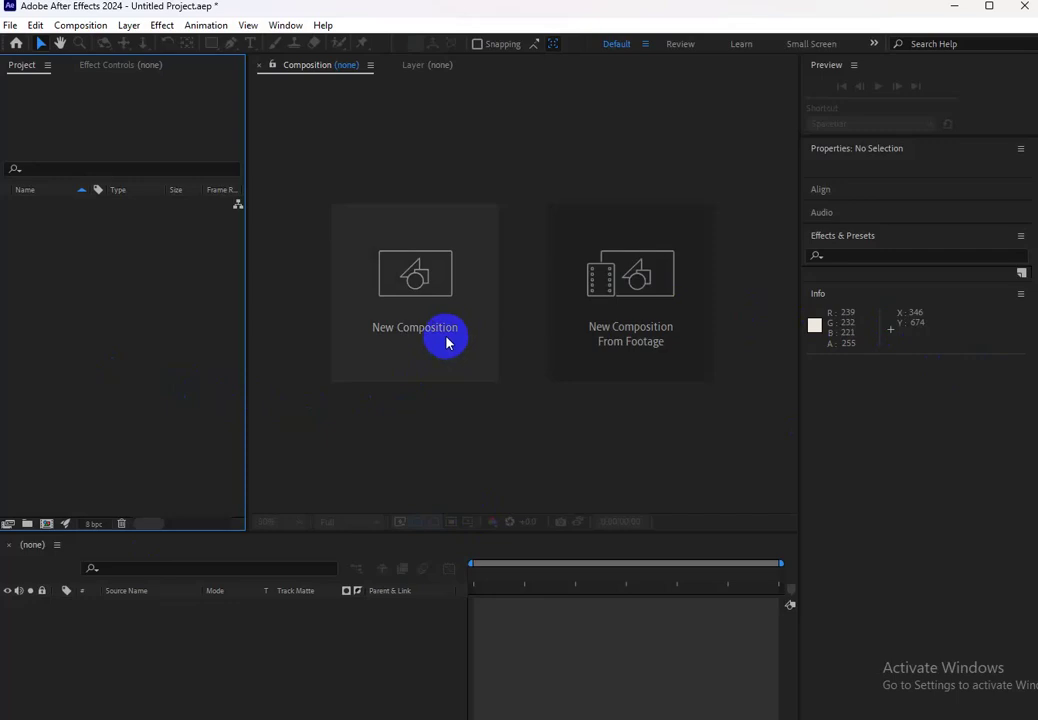
Create a 1920×1080, 15 fps, 5-second composition named 'repeater animation'
click(413, 310)
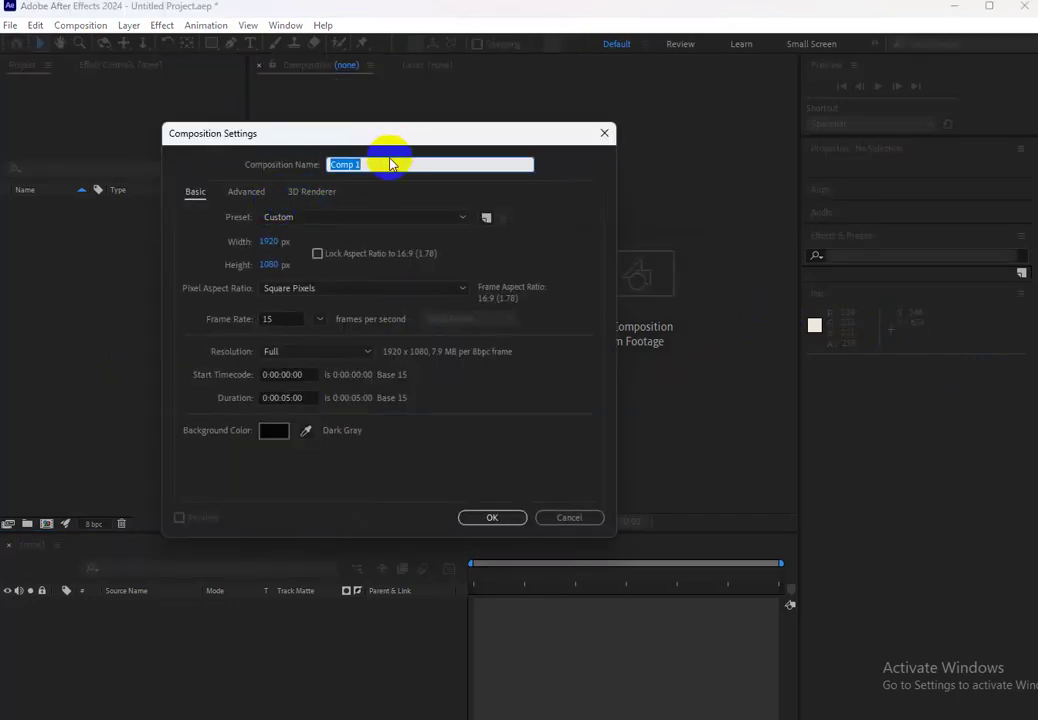
text(re)
text(peat)
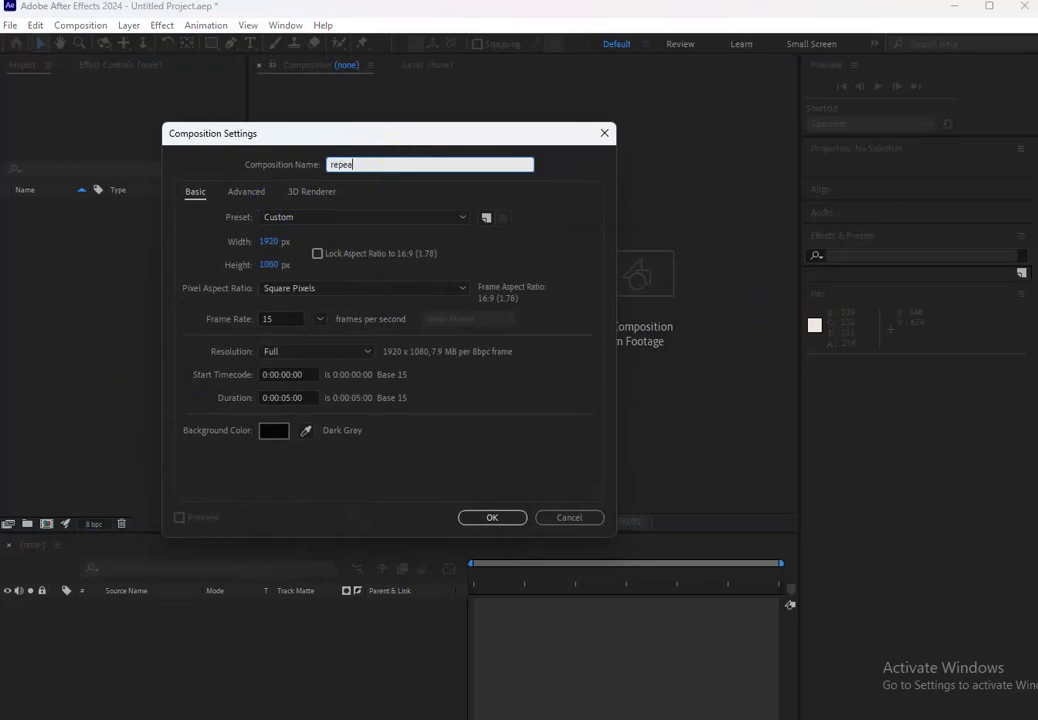
text(er anima)
text(tion)
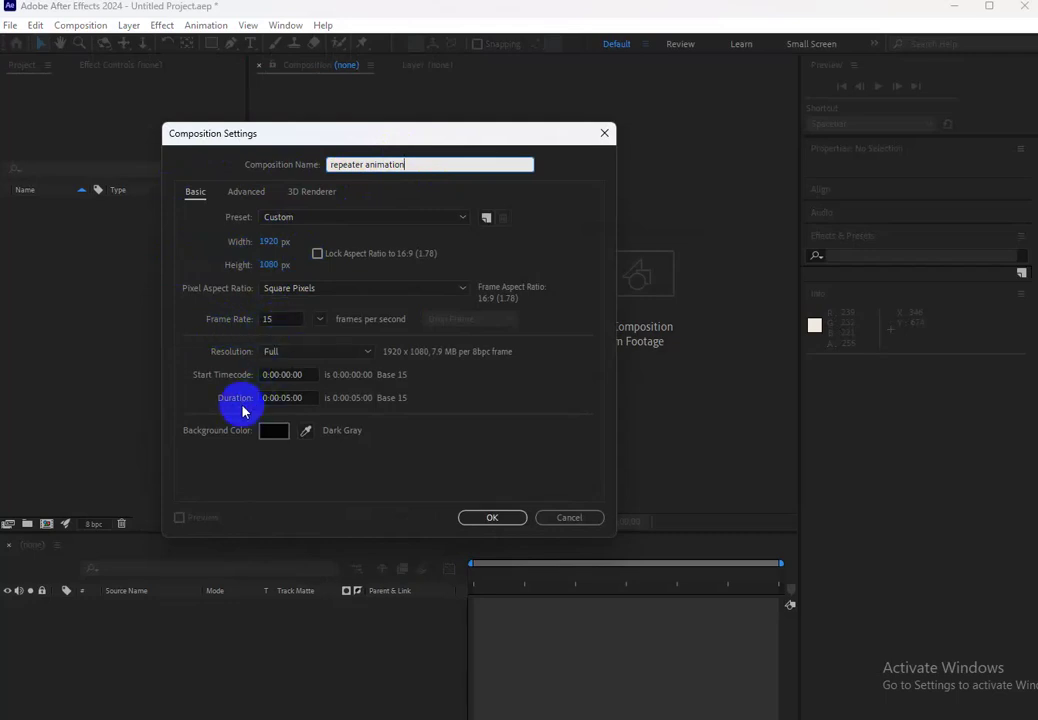
click(508, 519)
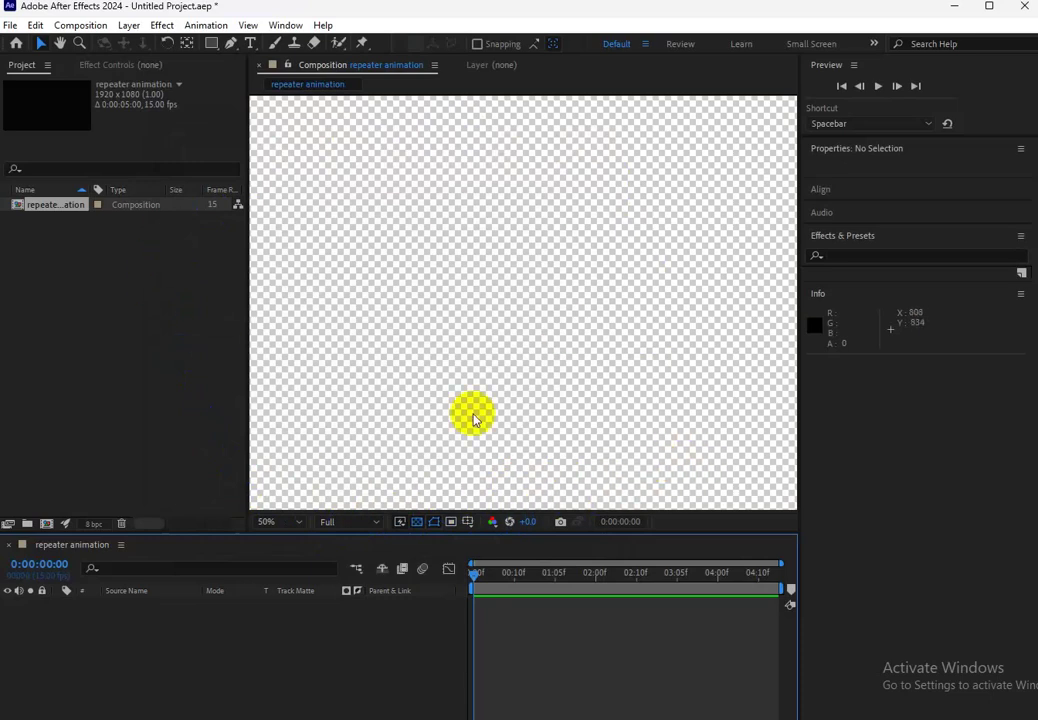
Add a new solid layer in the default pale cream colour as the background
right_click(216, 645)
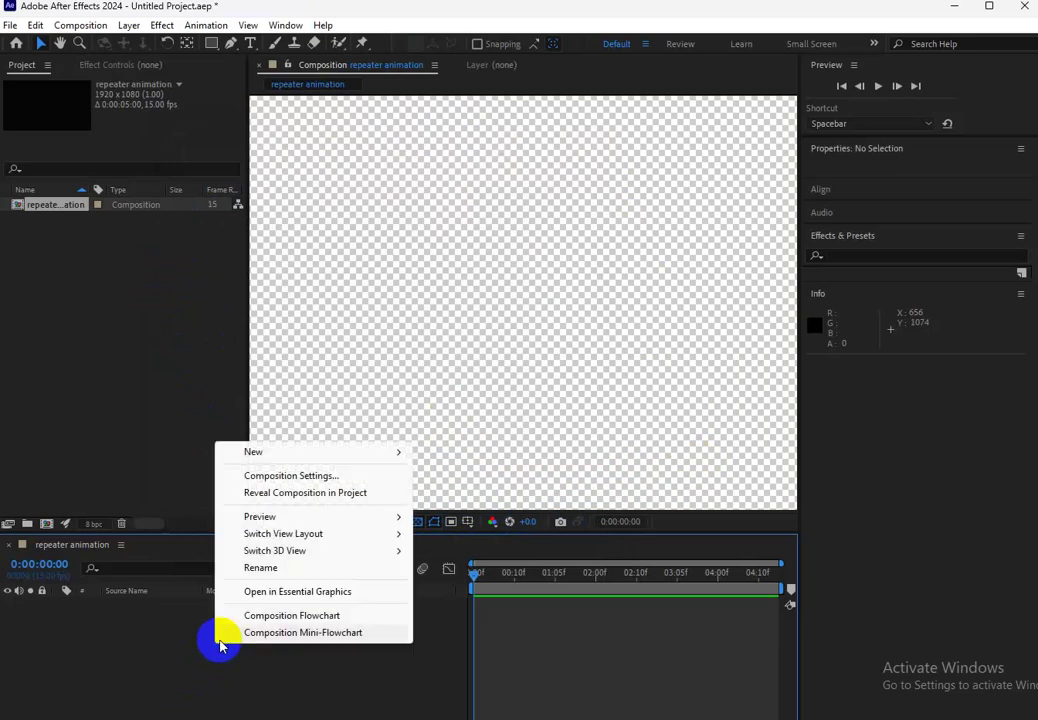
mouse_move(400, 455)
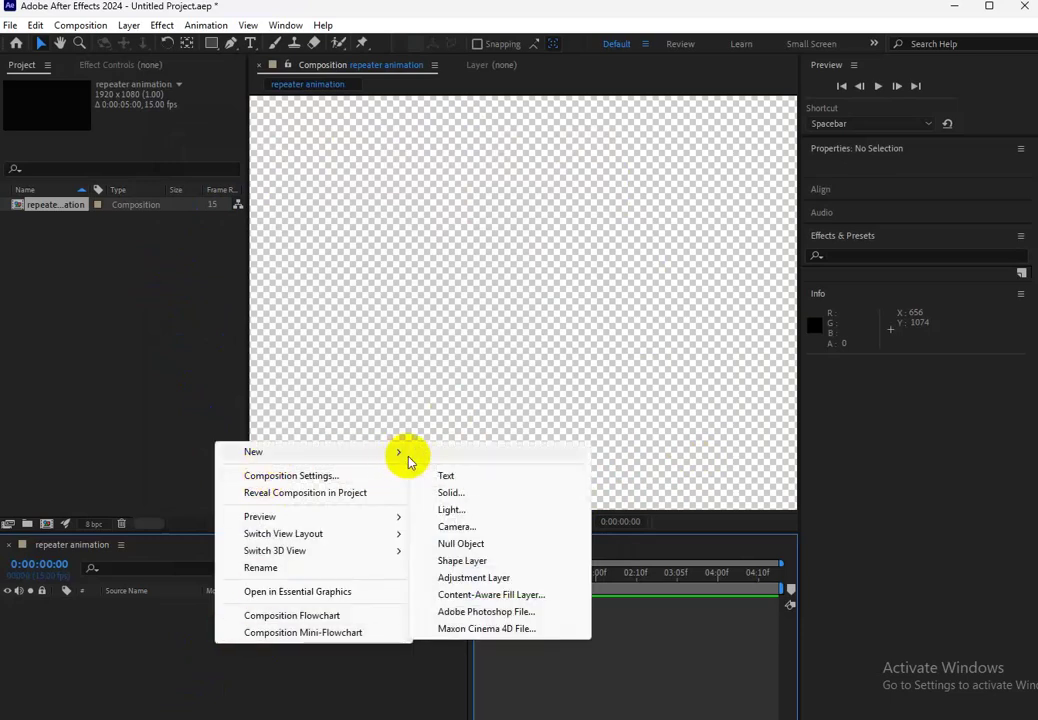
click(455, 493)
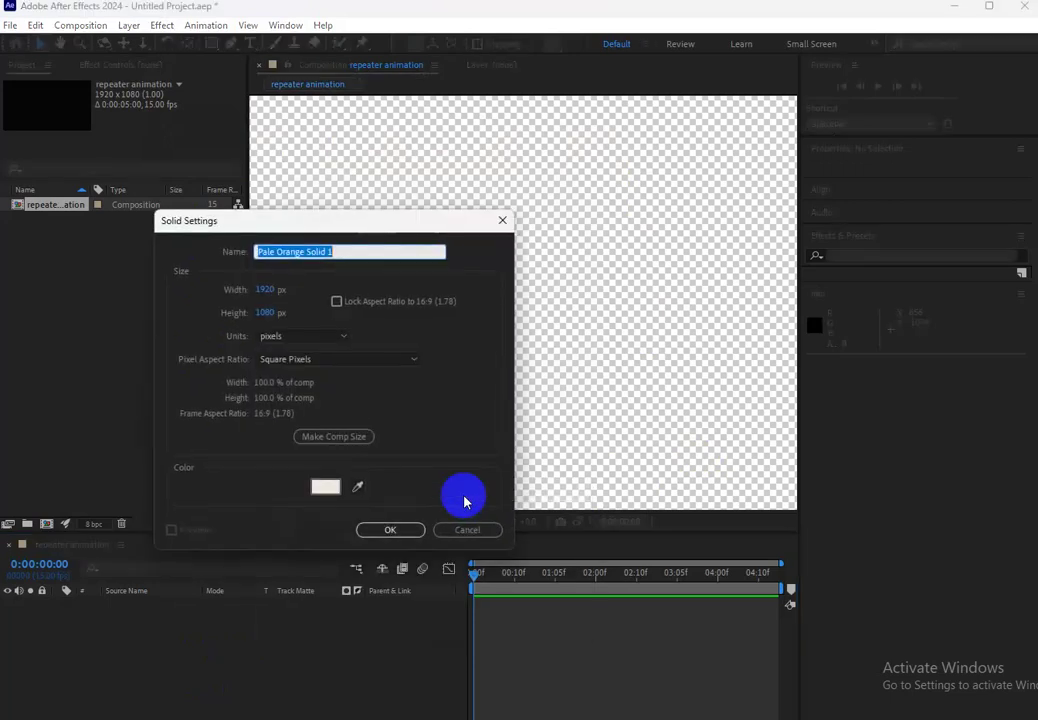
click(392, 530)
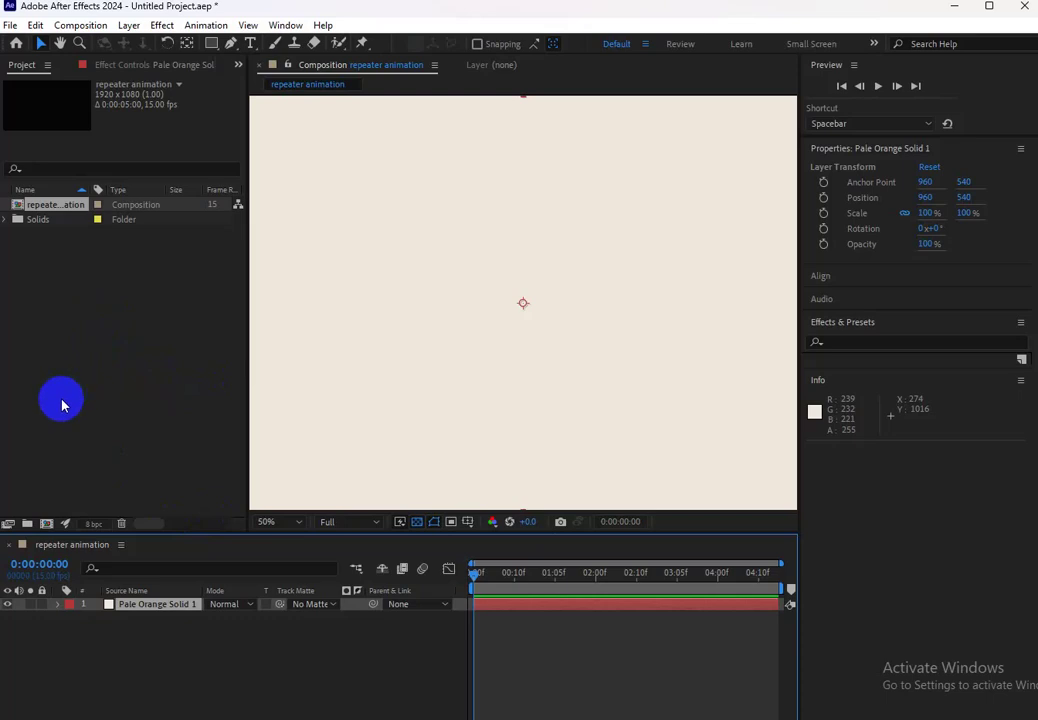
Import frog.ai as footage and place it in the composition above the solid
double_click(136, 293)
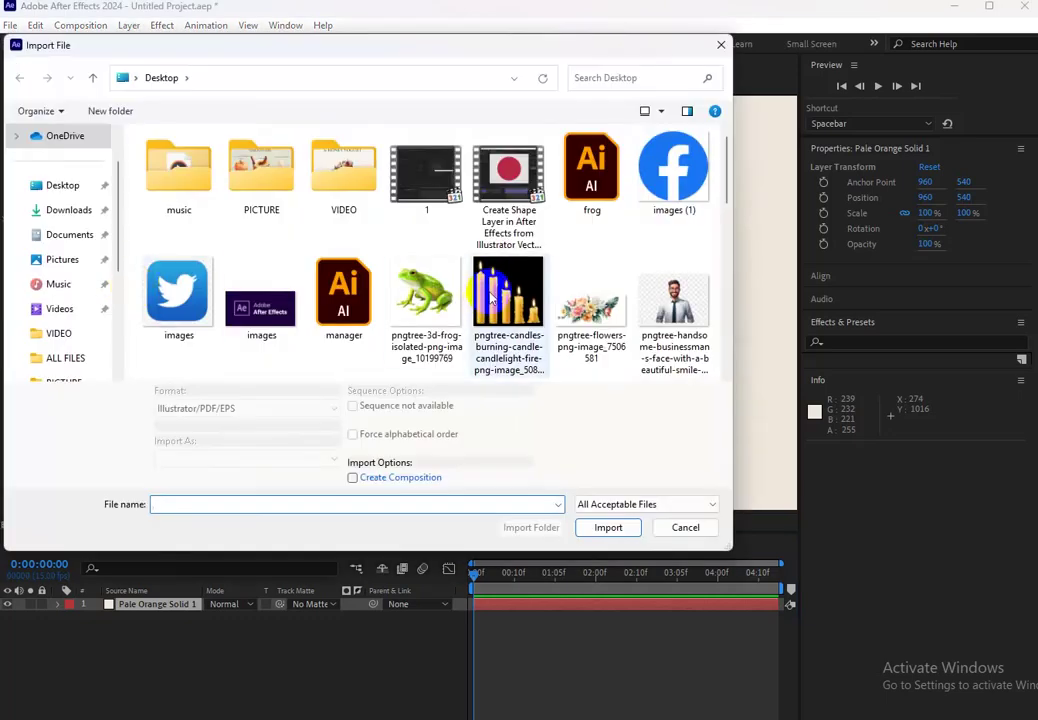
click(586, 205)
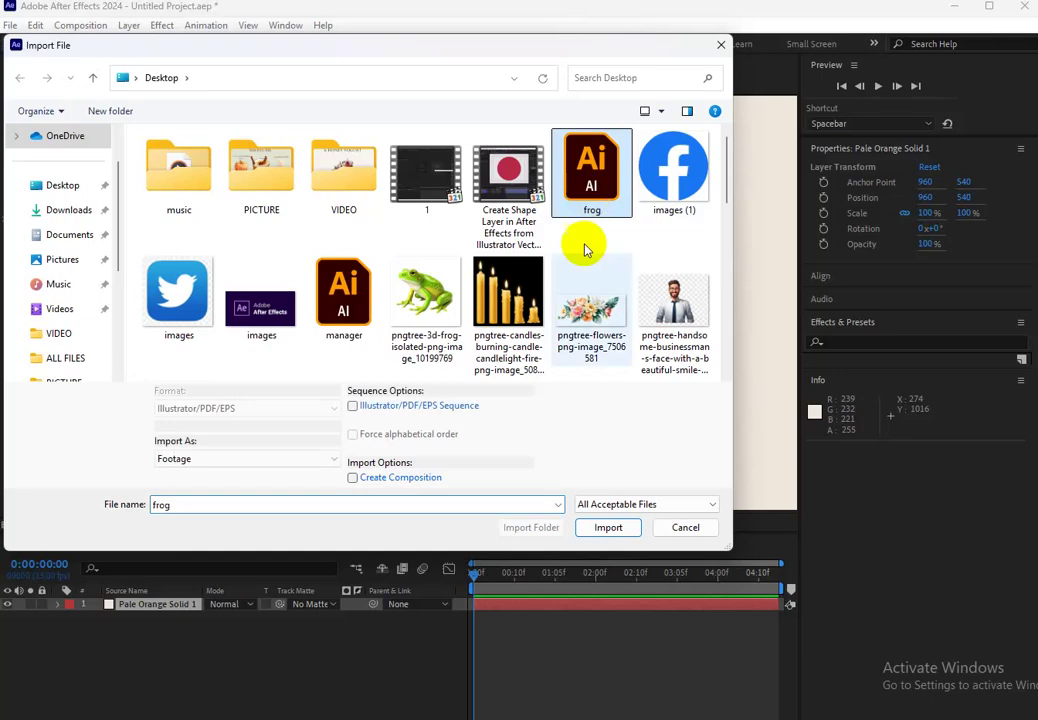
click(606, 532)
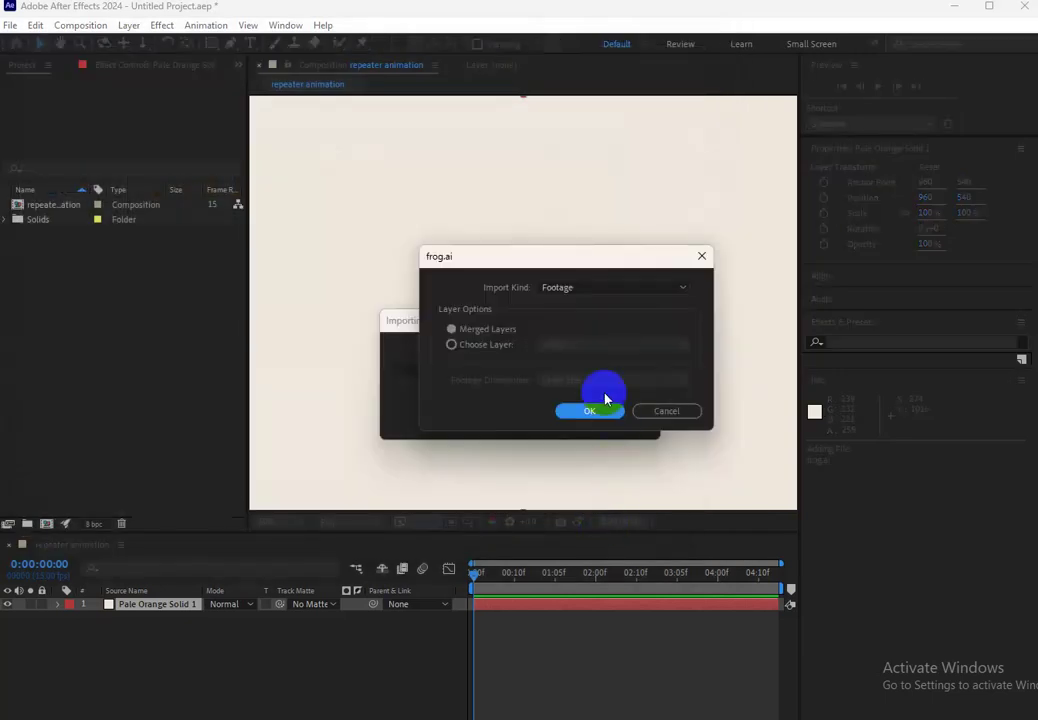
click(580, 418)
mouse_move(40, 204)
mouse_down()
mouse_move(97, 313)
mouse_move(130, 604)
mouse_up()
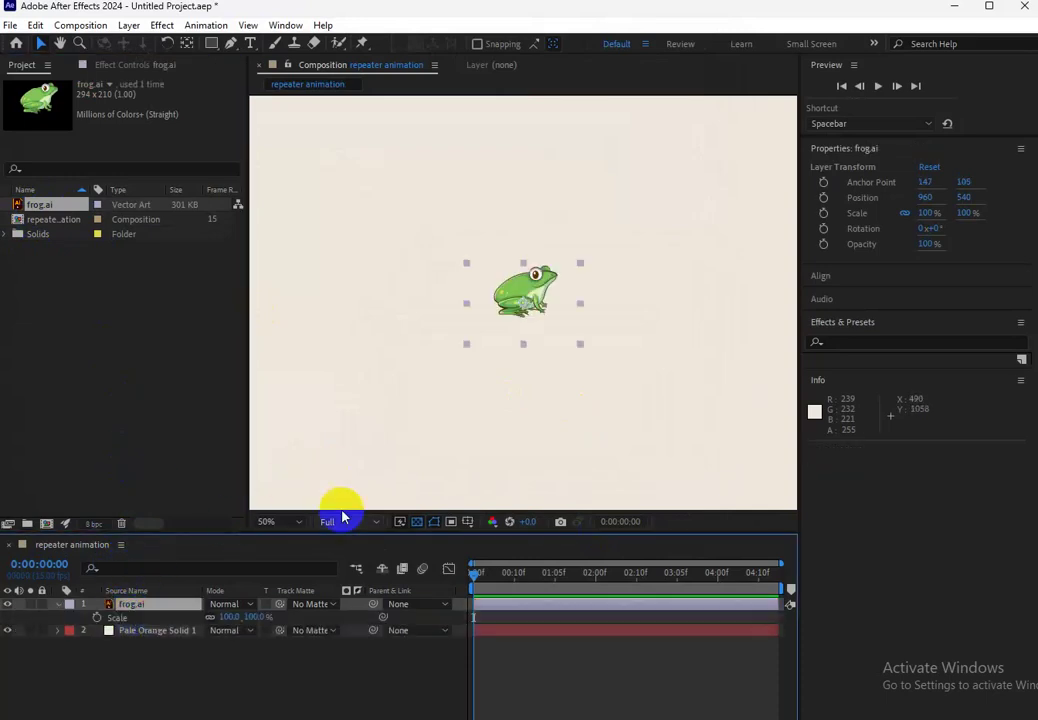
Raise the frog layer's scale to 180%
key(s)
drag(228, 617, 303, 630)
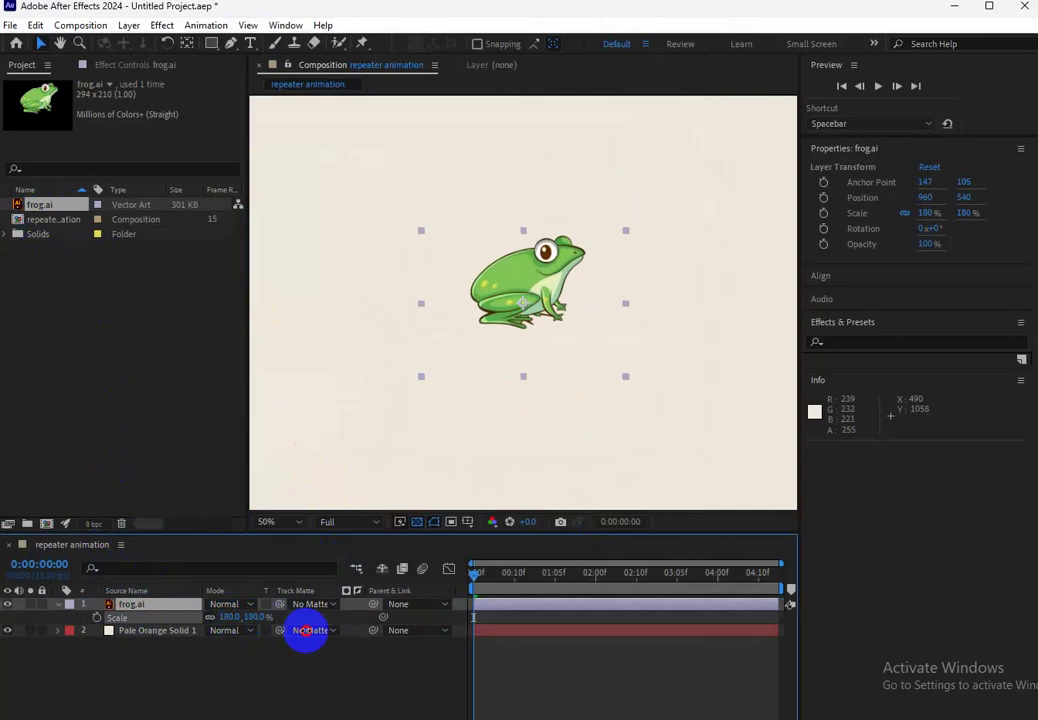
click(160, 608)
key(Return)
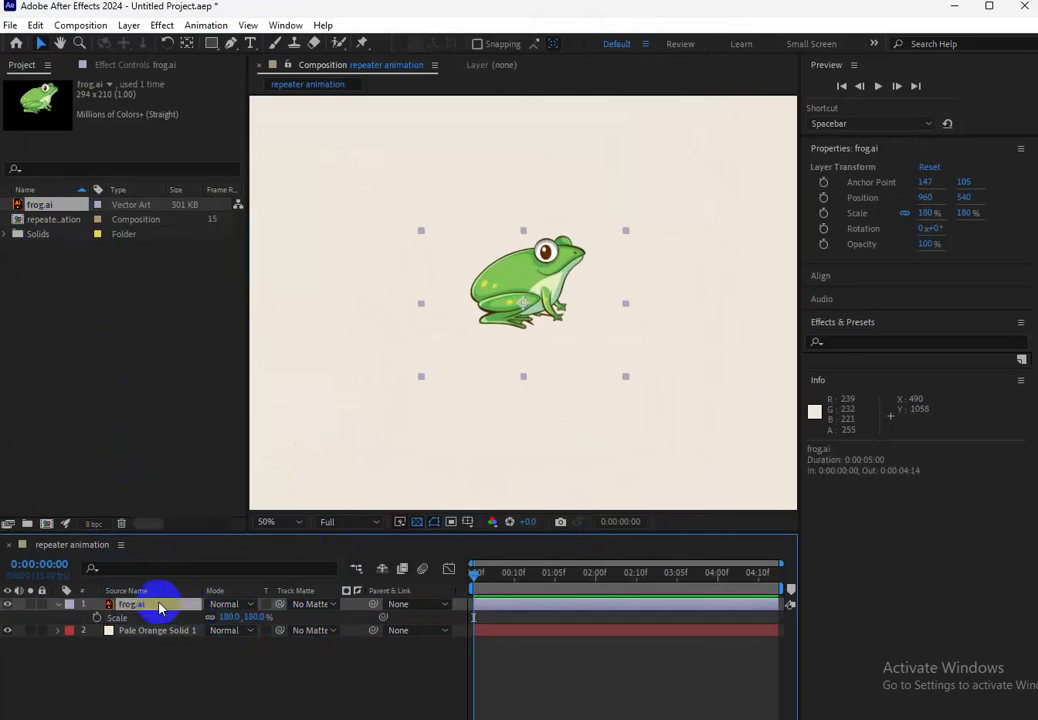
Flip the frog layer horizontally so it faces left (scale -180, 180%)
right_click(160, 607)
mouse_move(230, 223)
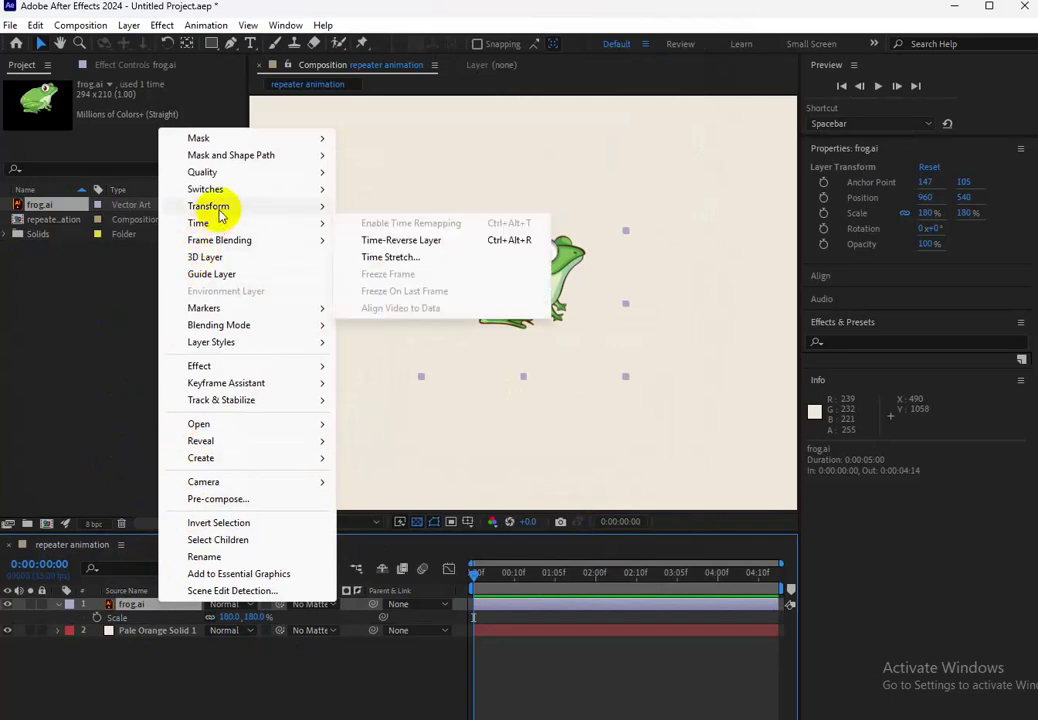
mouse_move(262, 208)
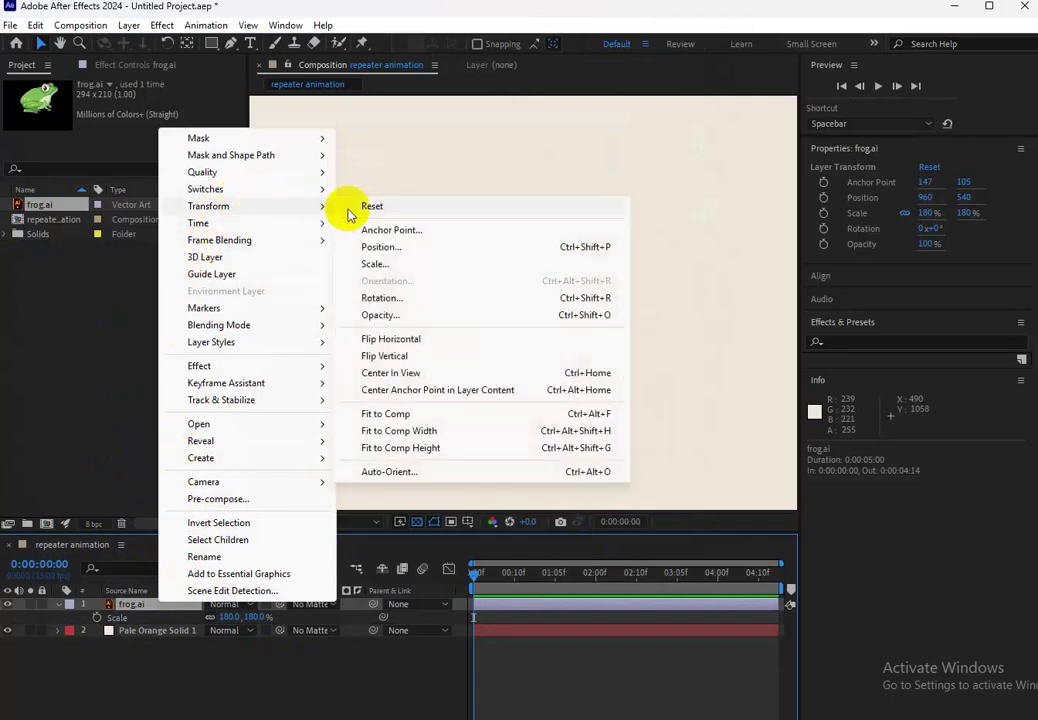
click(363, 343)
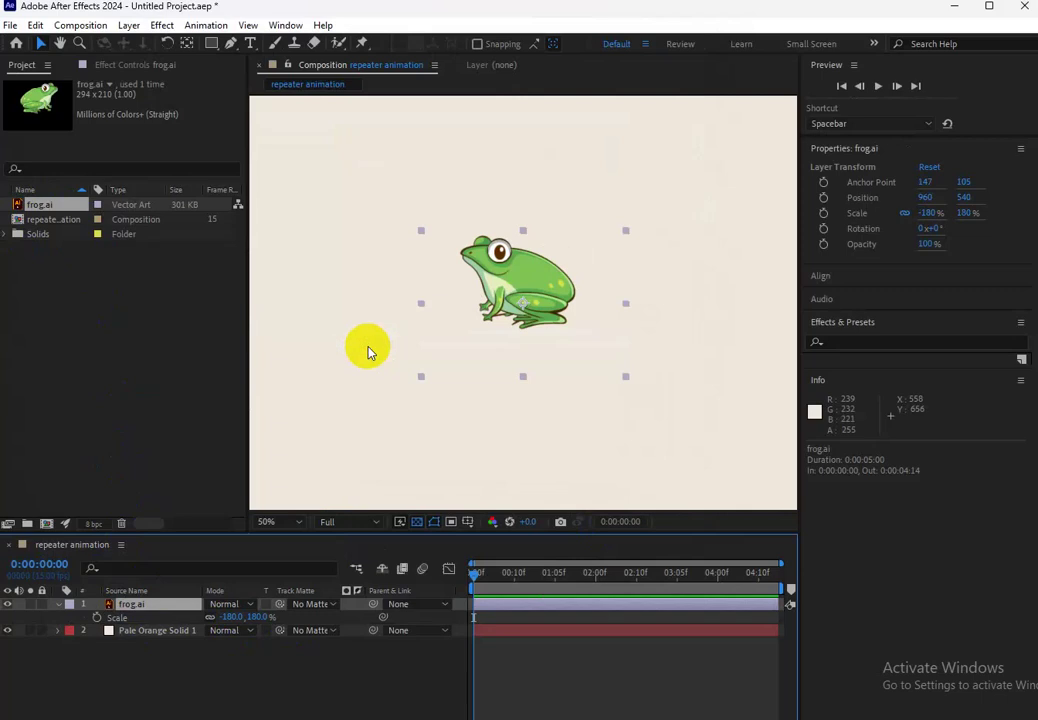
click(128, 605)
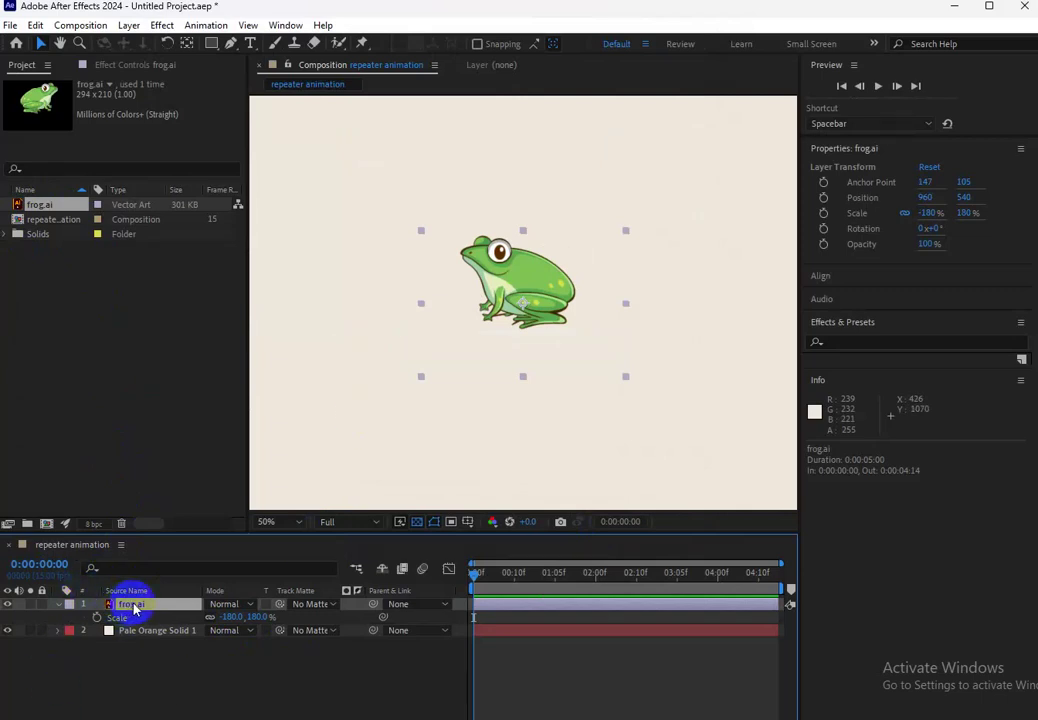
Convert the frog.ai artwork into a 'frog Outlines' shape layer
right_click(133, 607)
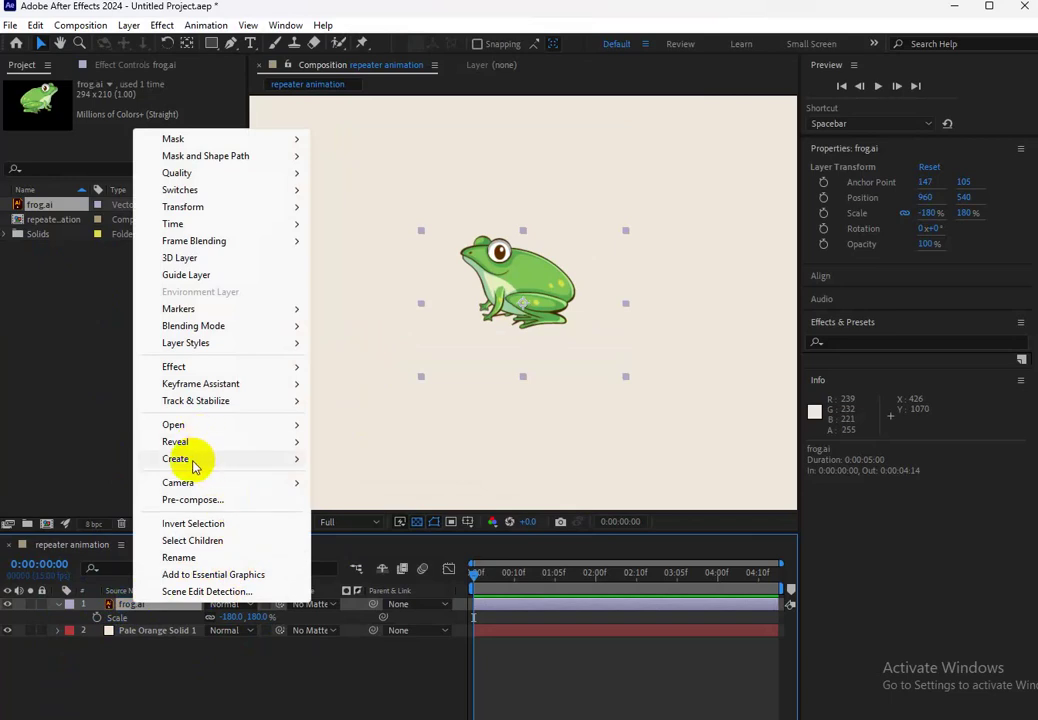
mouse_move(193, 467)
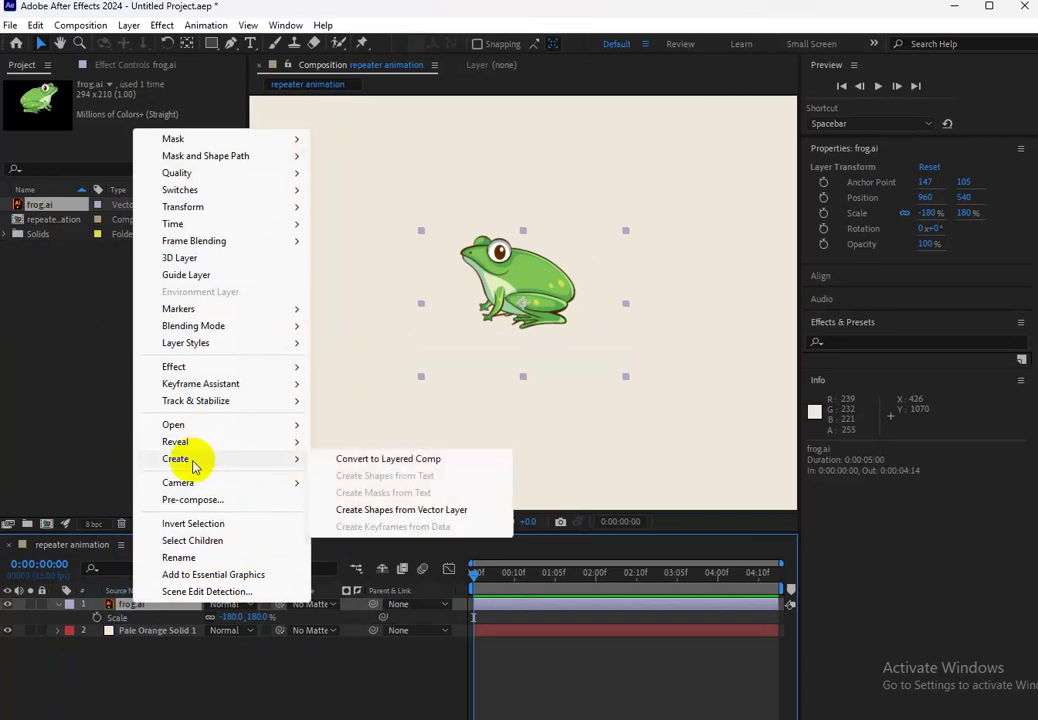
click(404, 514)
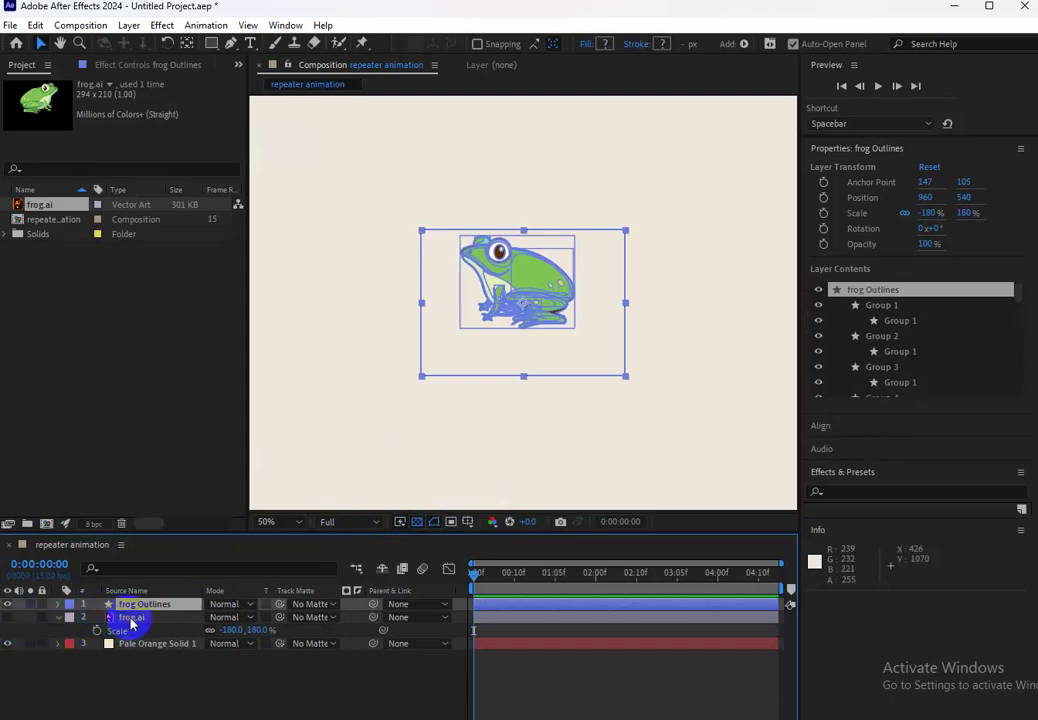
Delete the original frog.ai layer and select the frog Outlines layer
click(130, 619)
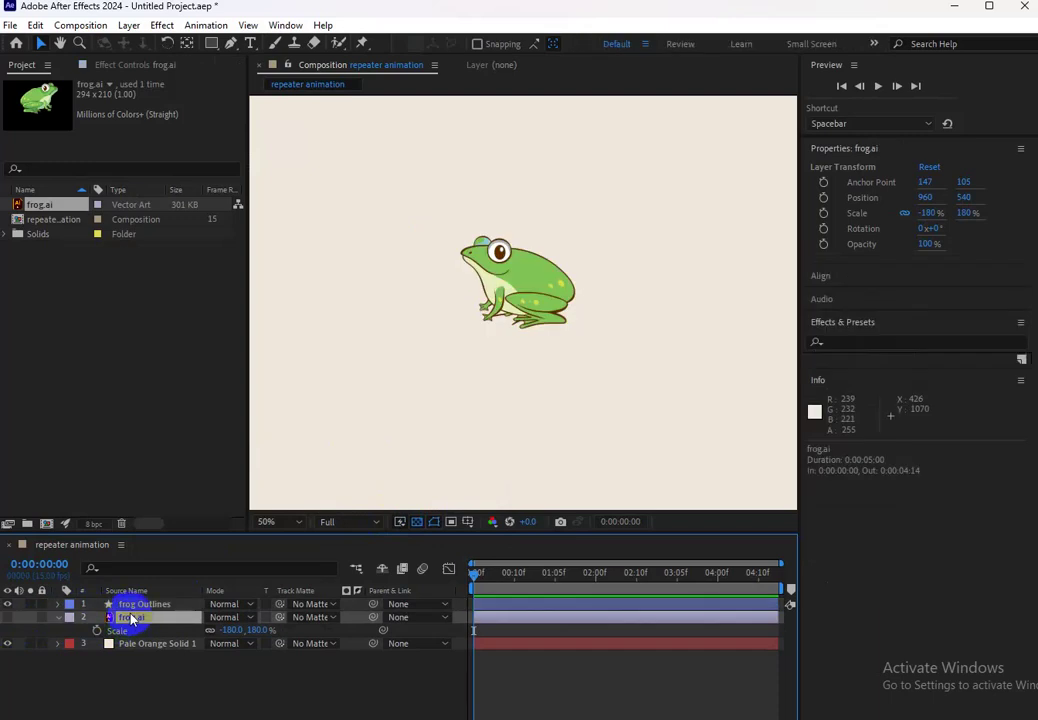
key(Delete)
click(127, 606)
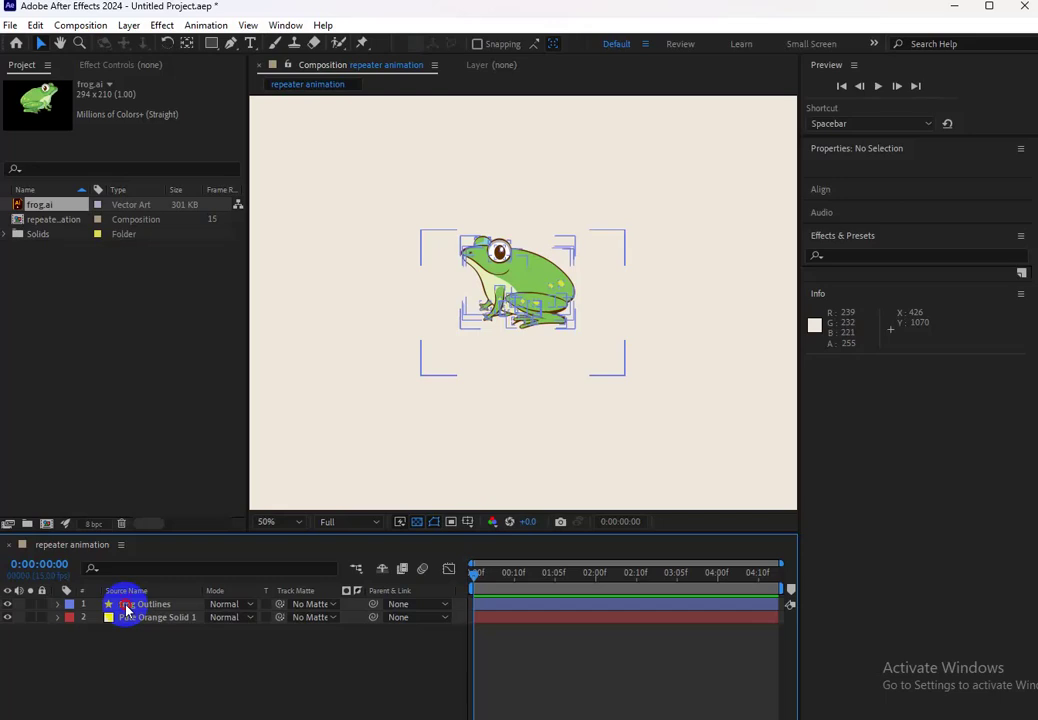
click(127, 607)
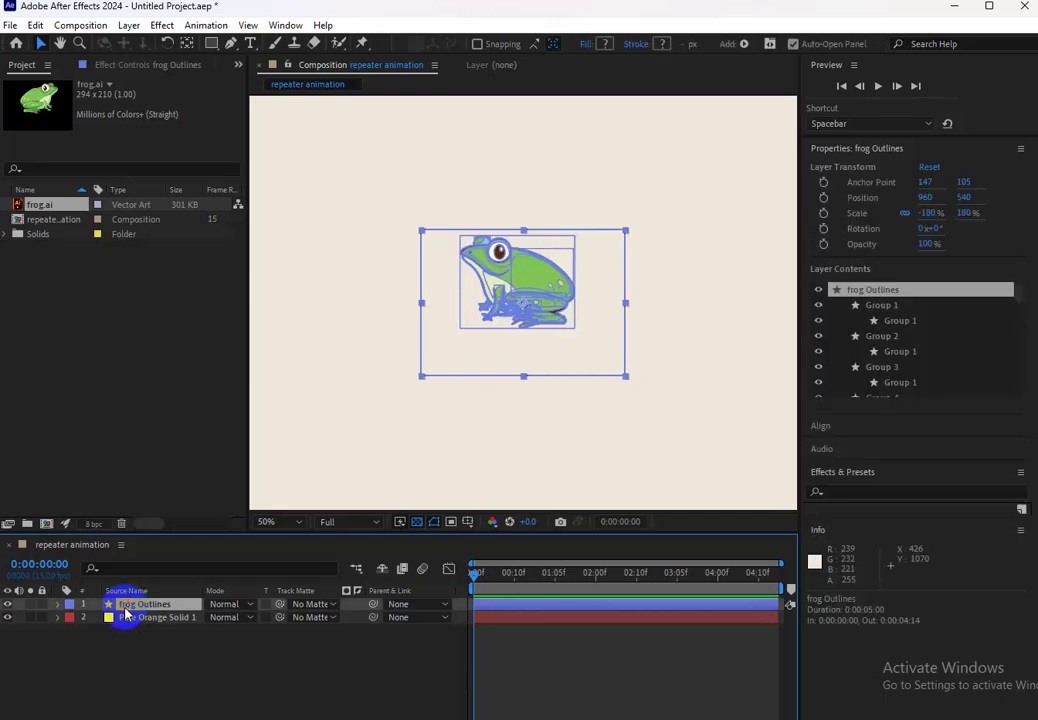
Expand frog Outlines and its Contents, scrolling through Group 1 to Group 48
click(58, 606)
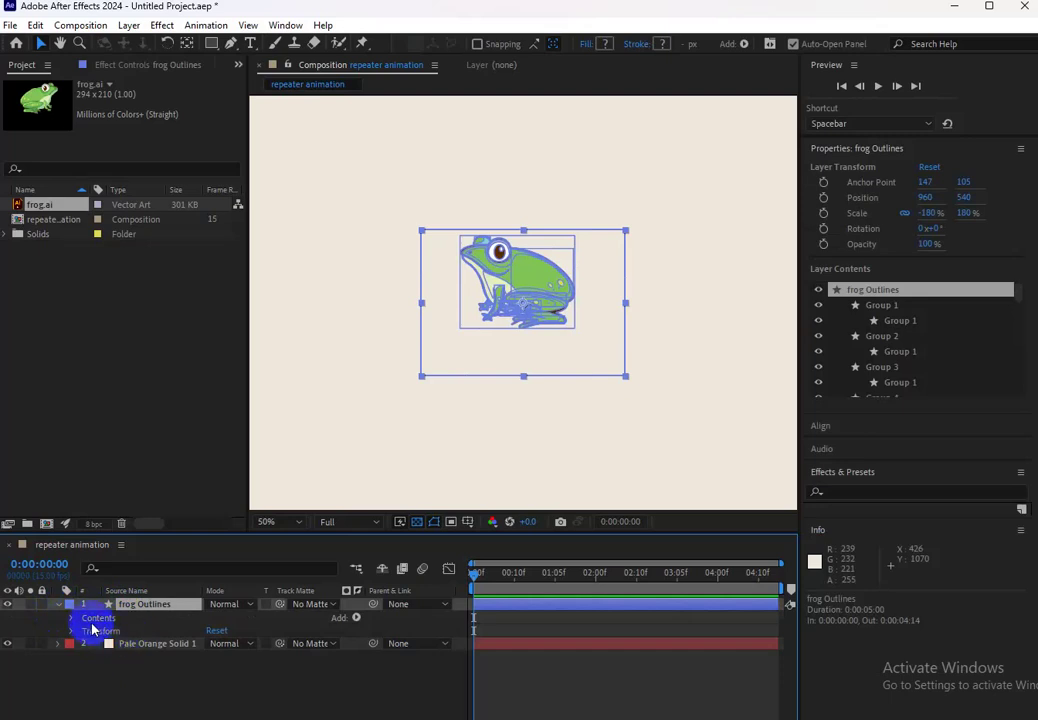
click(71, 619)
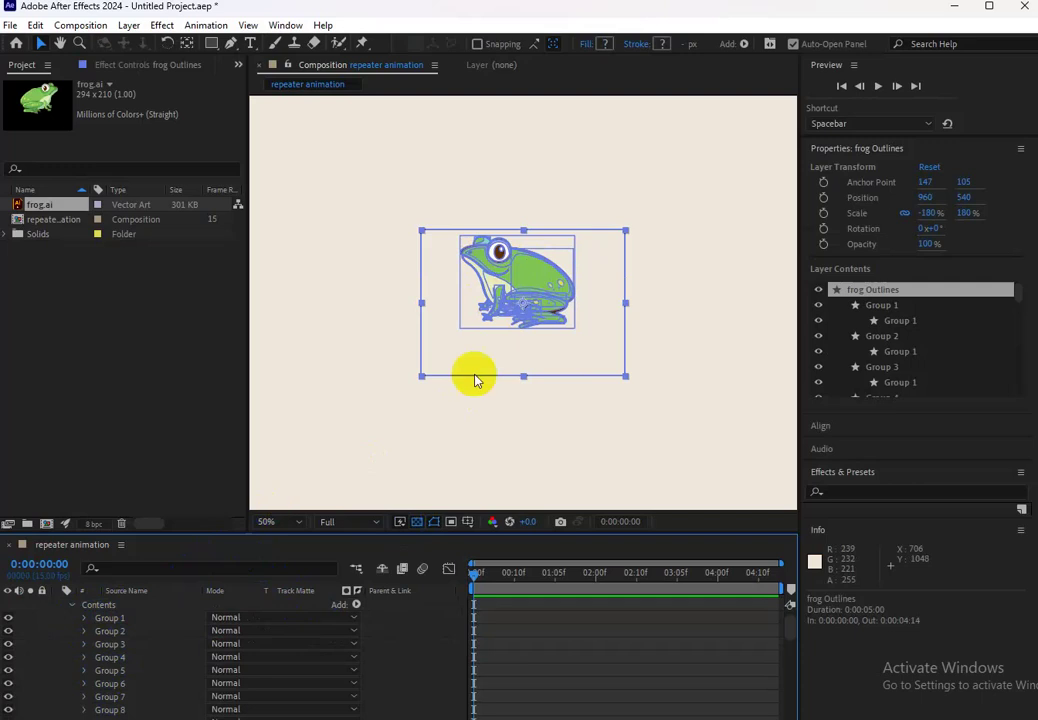
scroll(122, 626, down, 2)
scroll(125, 630, down, 2)
scroll(130, 650, down, 2)
scroll(129, 659, down, 2)
scroll(129, 659, down, 5)
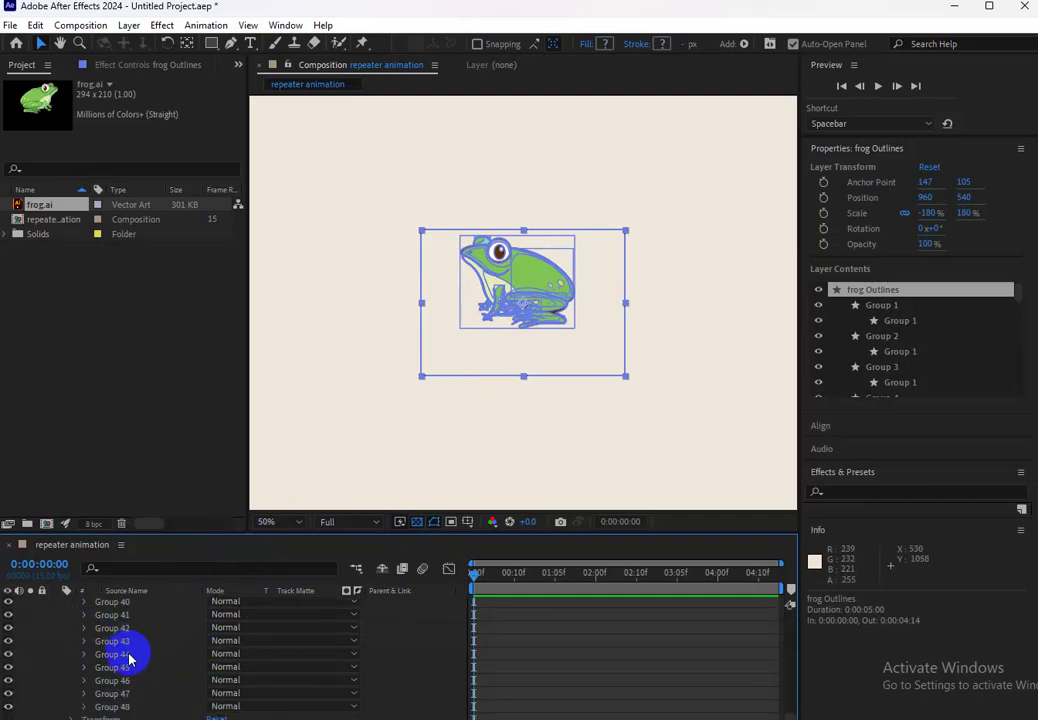
scroll(128, 658, up, 5)
scroll(130, 660, up, 5)
scroll(133, 665, up, 5)
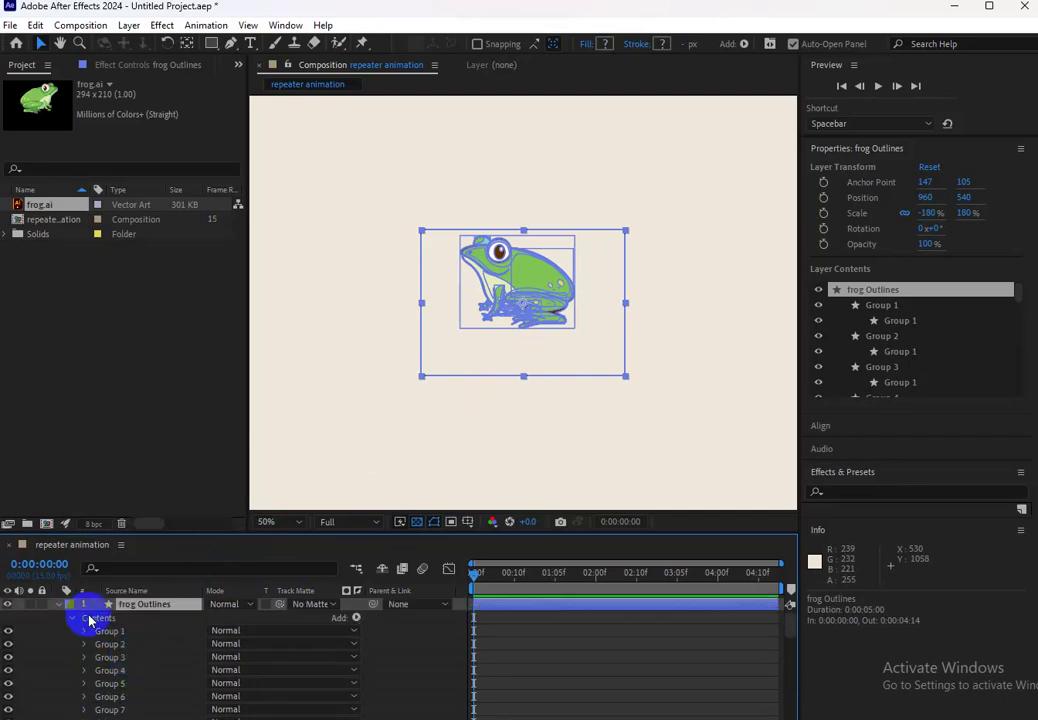
Add a Repeater to the frog Outlines contents and expand Repeater 1 (3 copies)
click(356, 621)
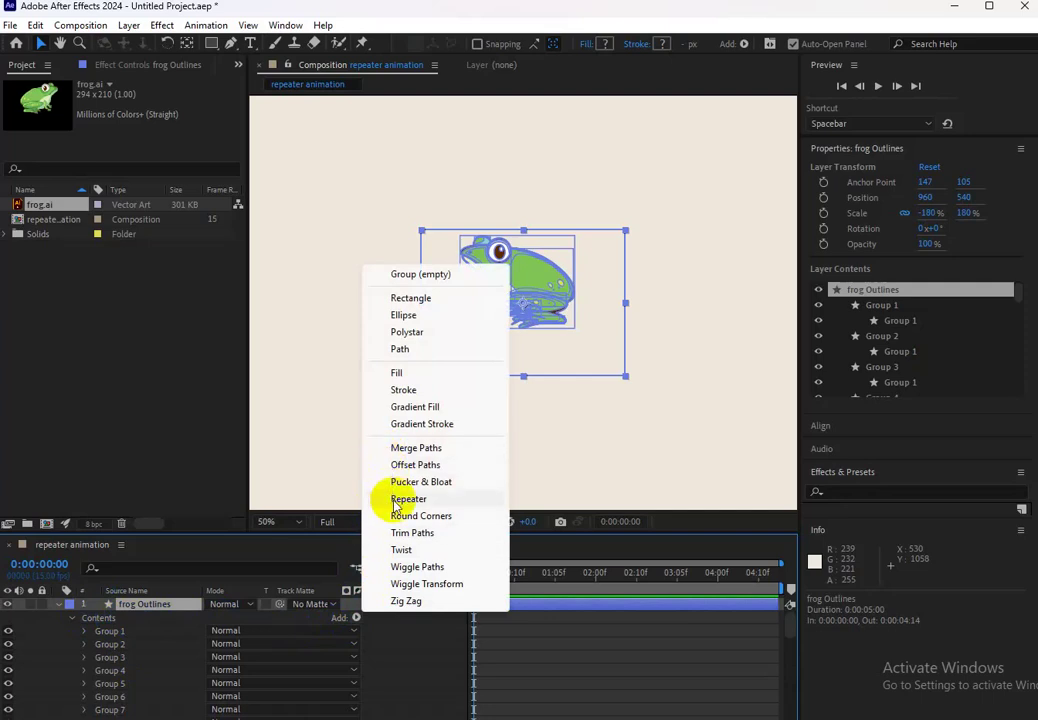
click(396, 505)
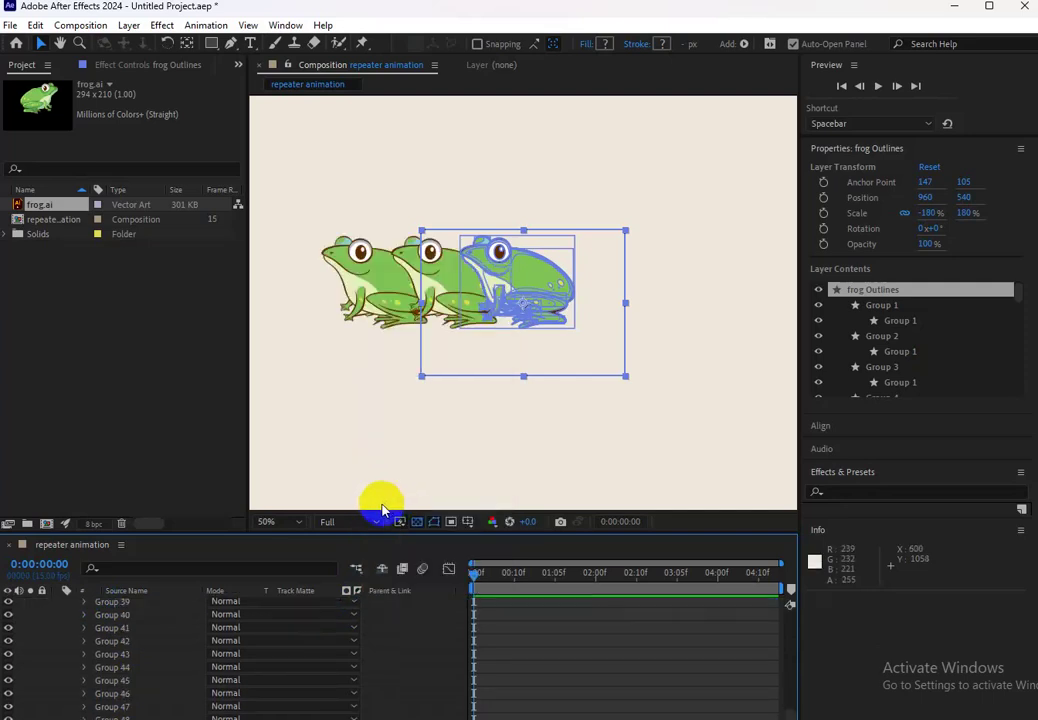
scroll(268, 677, up, 3)
scroll(155, 645, up, 9)
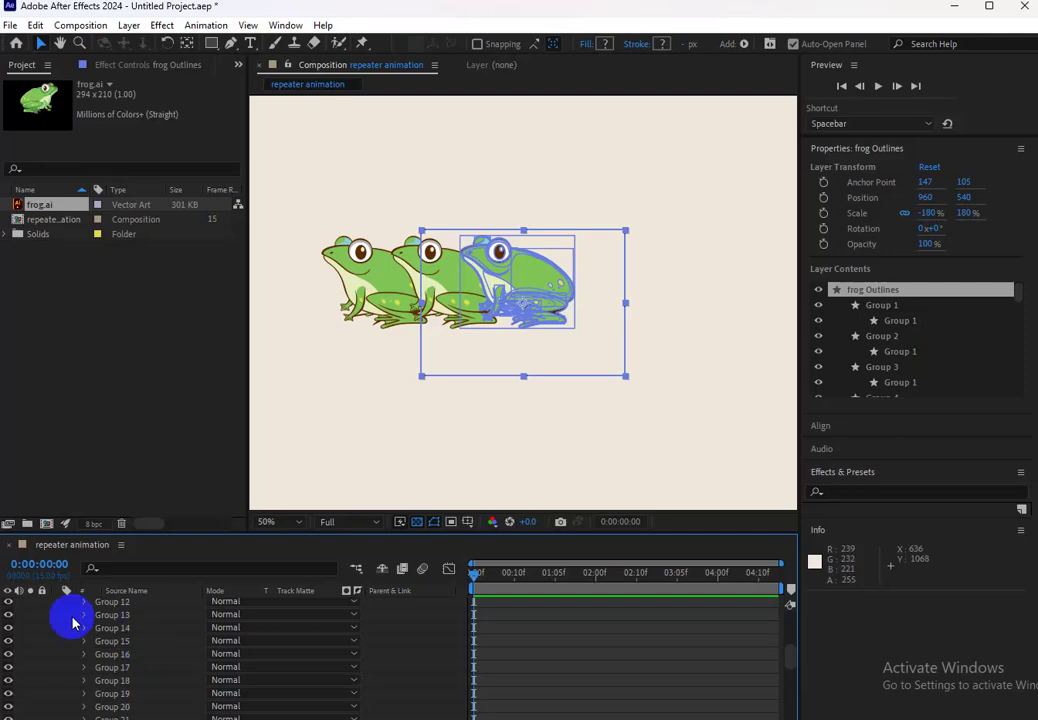
scroll(120, 652, up, 2)
scroll(118, 652, down, 3)
scroll(118, 652, down, 3)
scroll(117, 652, down, 6)
scroll(117, 652, down, 2)
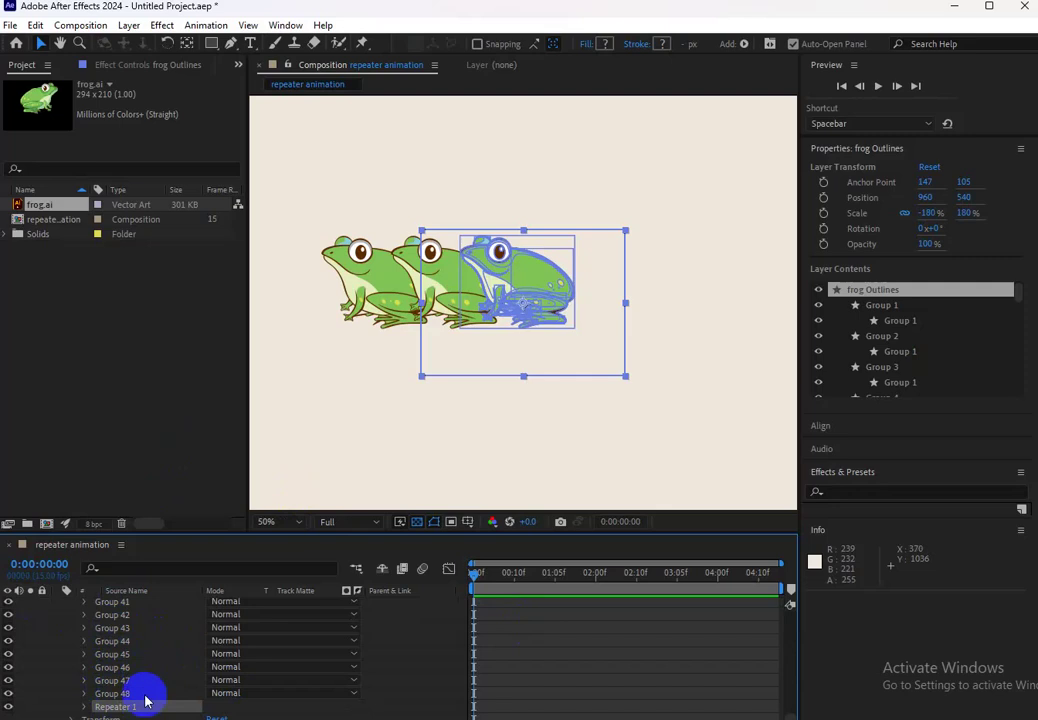
click(84, 707)
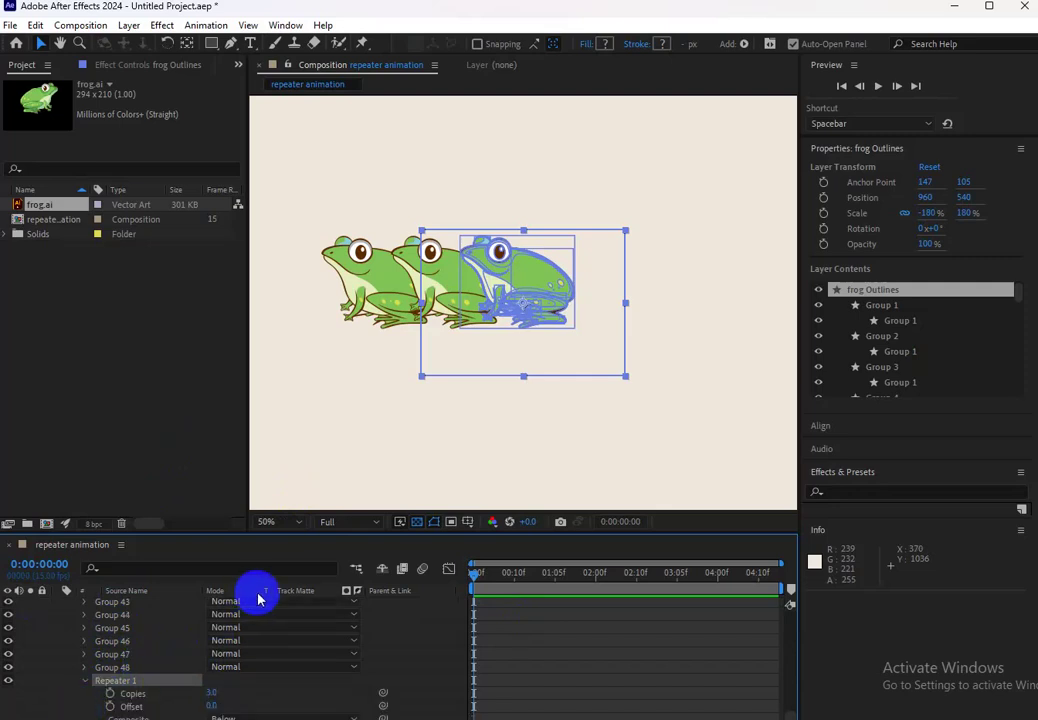
Keyframe Repeater 1 Copies at 1 at the start of the timeline
scroll(265, 610, down, 2)
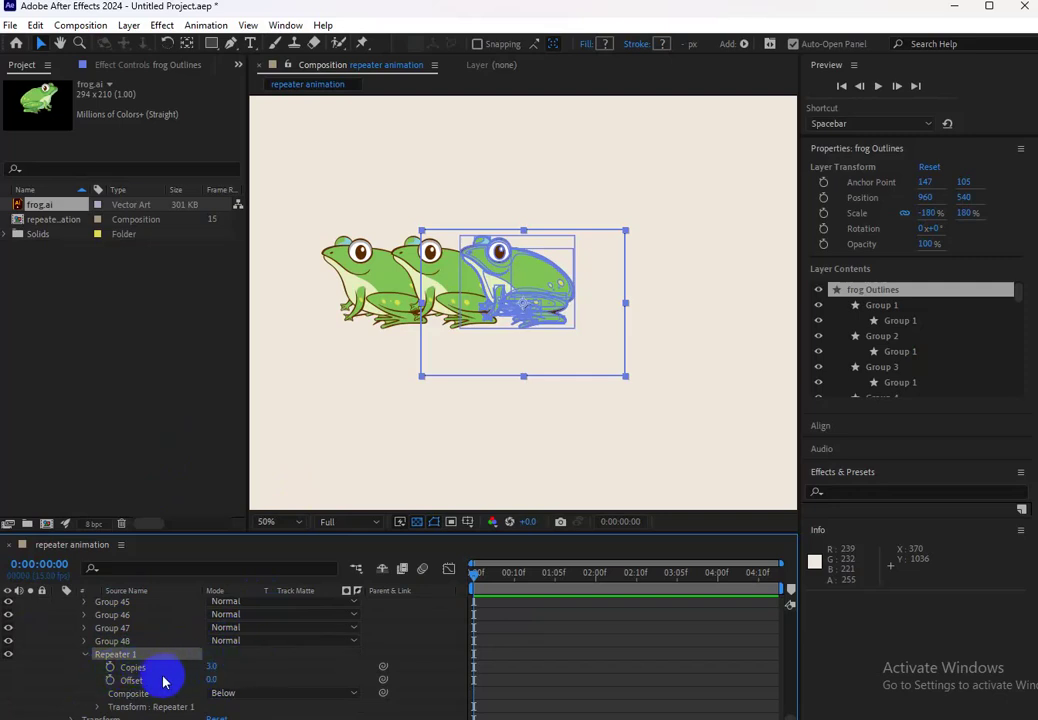
click(517, 326)
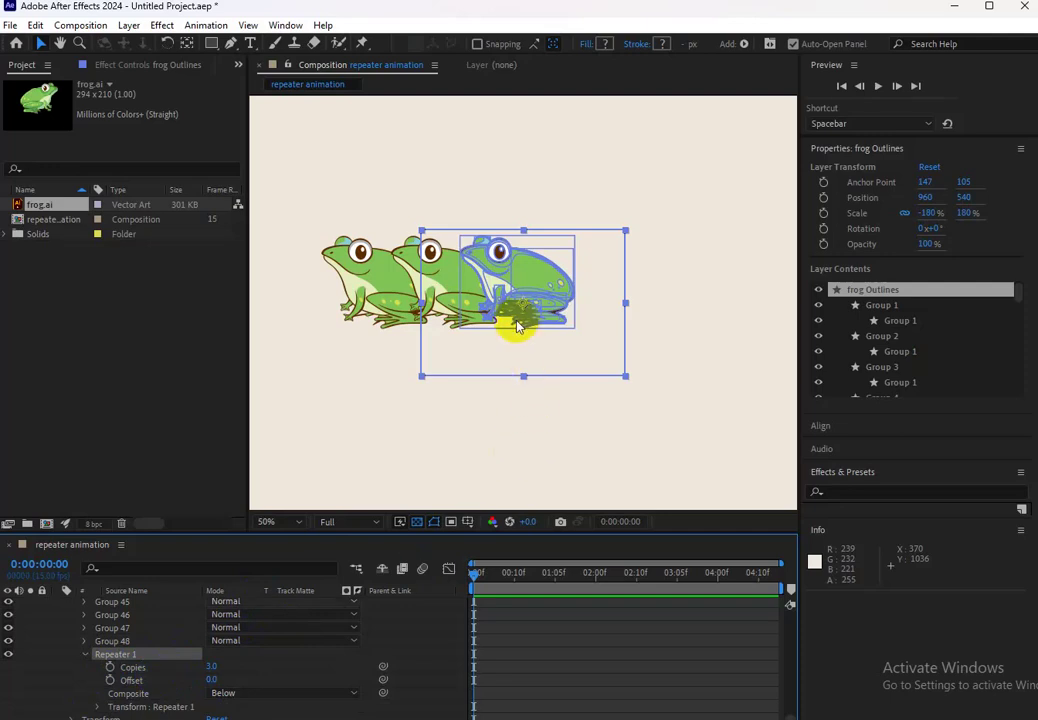
click(110, 676)
click(212, 668)
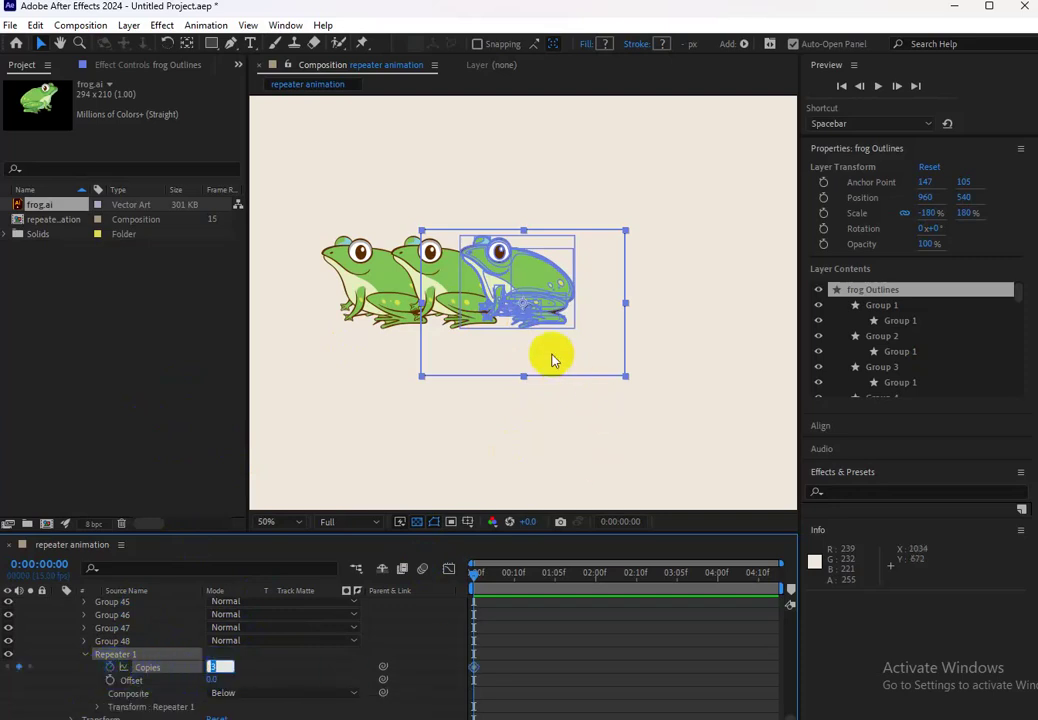
text(1)
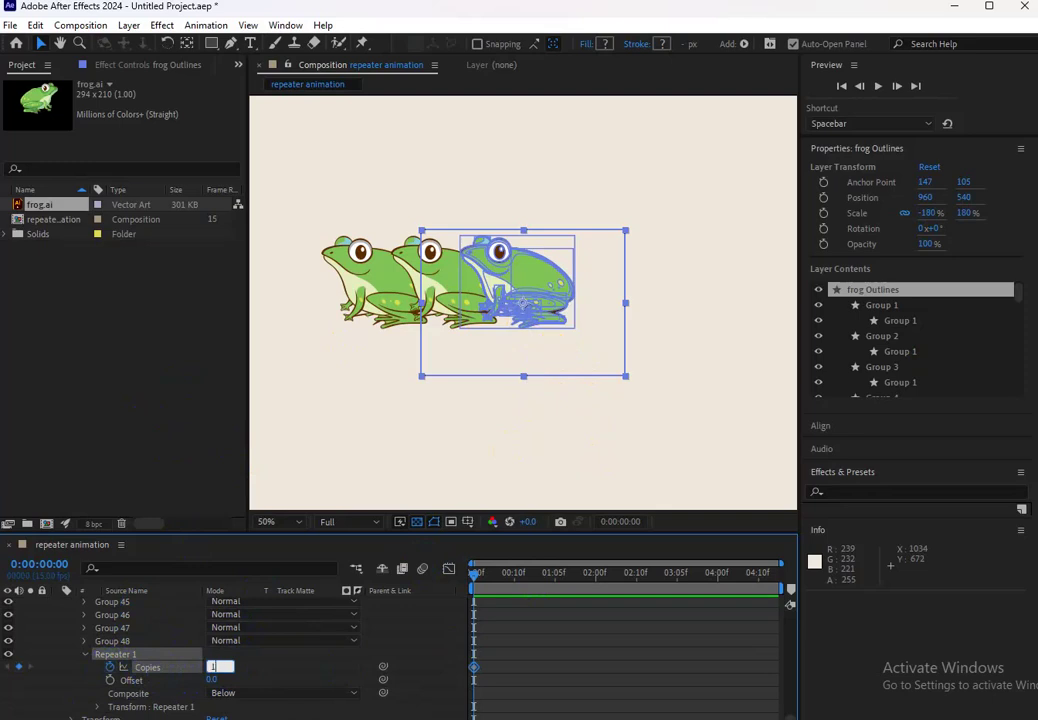
Set a Copies keyframe of 5 at 2 seconds, then return to the start
click(530, 624)
drag(474, 574, 595, 578)
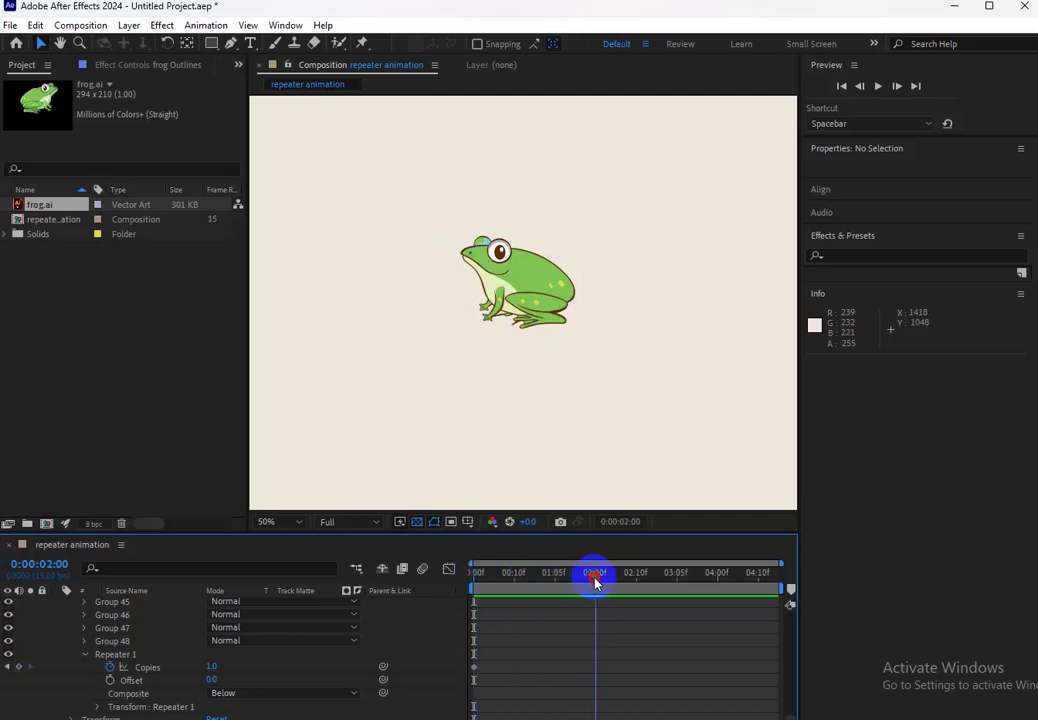
click(208, 674)
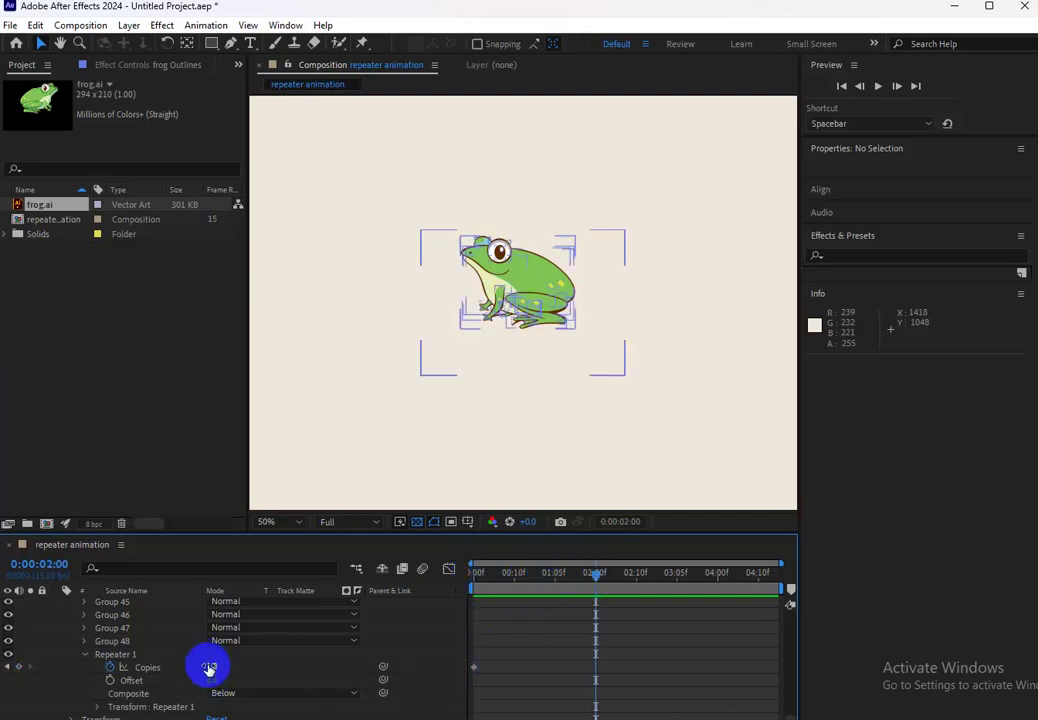
click(208, 667)
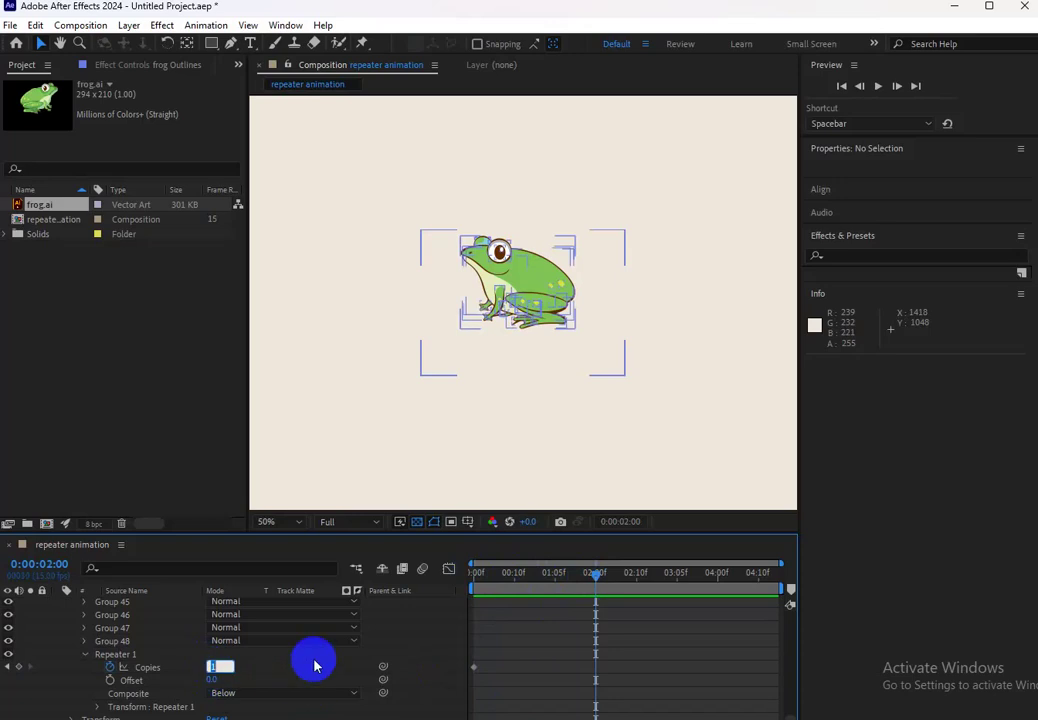
text(5)
key(Return)
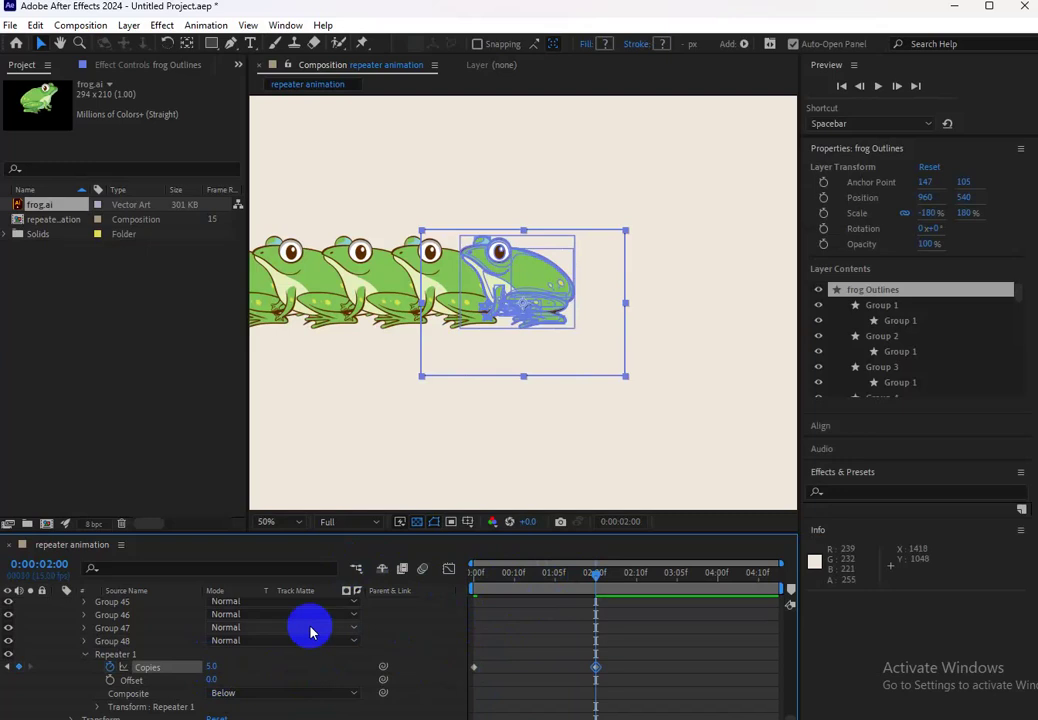
mouse_move(537, 585)
mouse_down()
mouse_move(455, 605)
mouse_move(598, 622)
mouse_up()
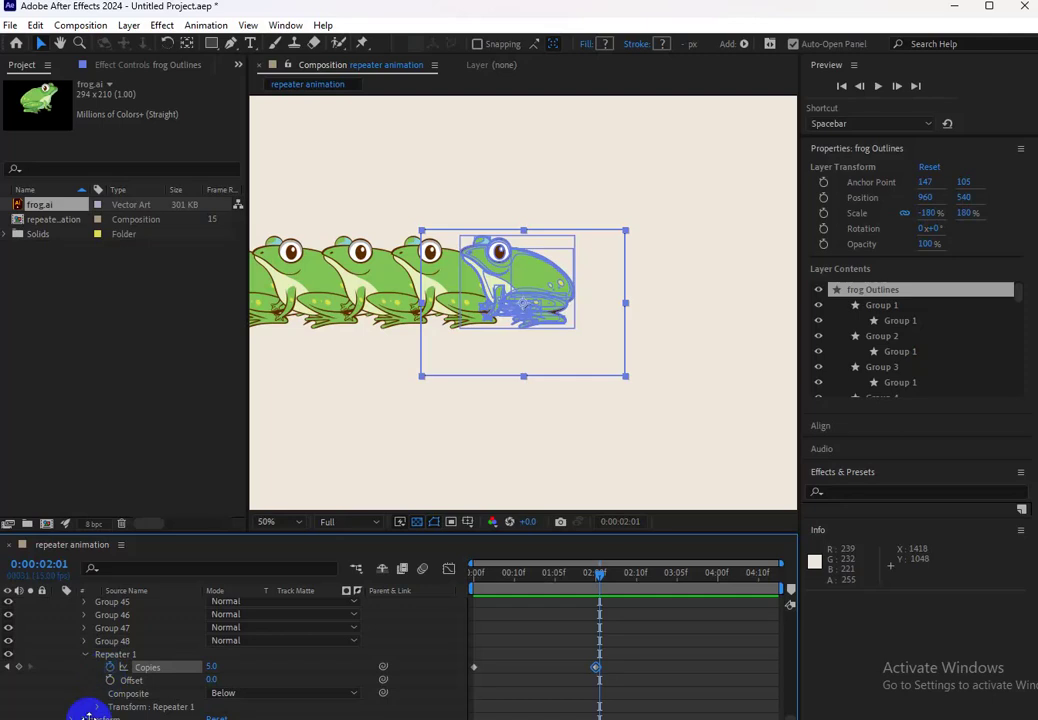
Keyframe the Repeater Transform Position and move that keyframe to 0:00:01:03
click(97, 707)
scroll(95, 706, down, 2)
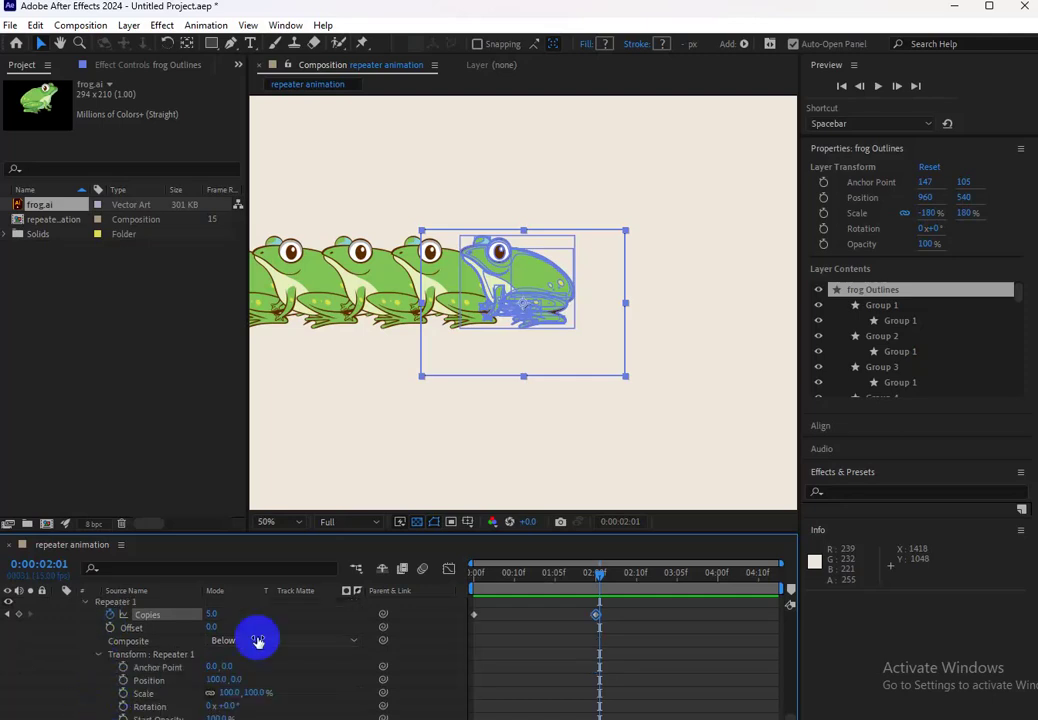
scroll(260, 645, down, 1)
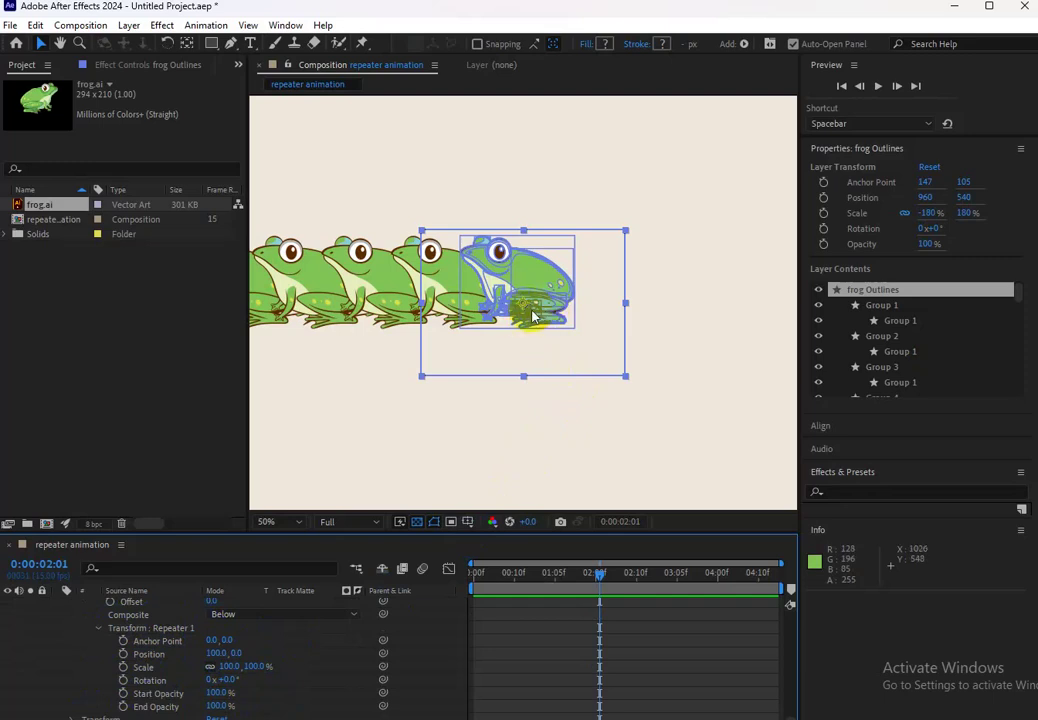
click(347, 340)
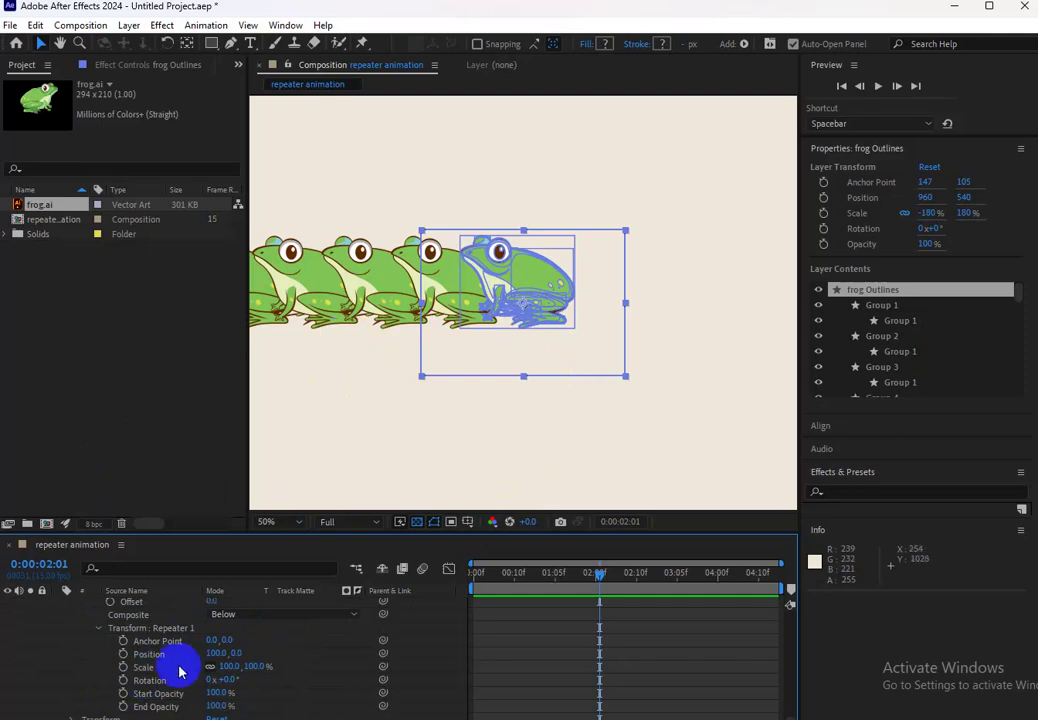
click(123, 655)
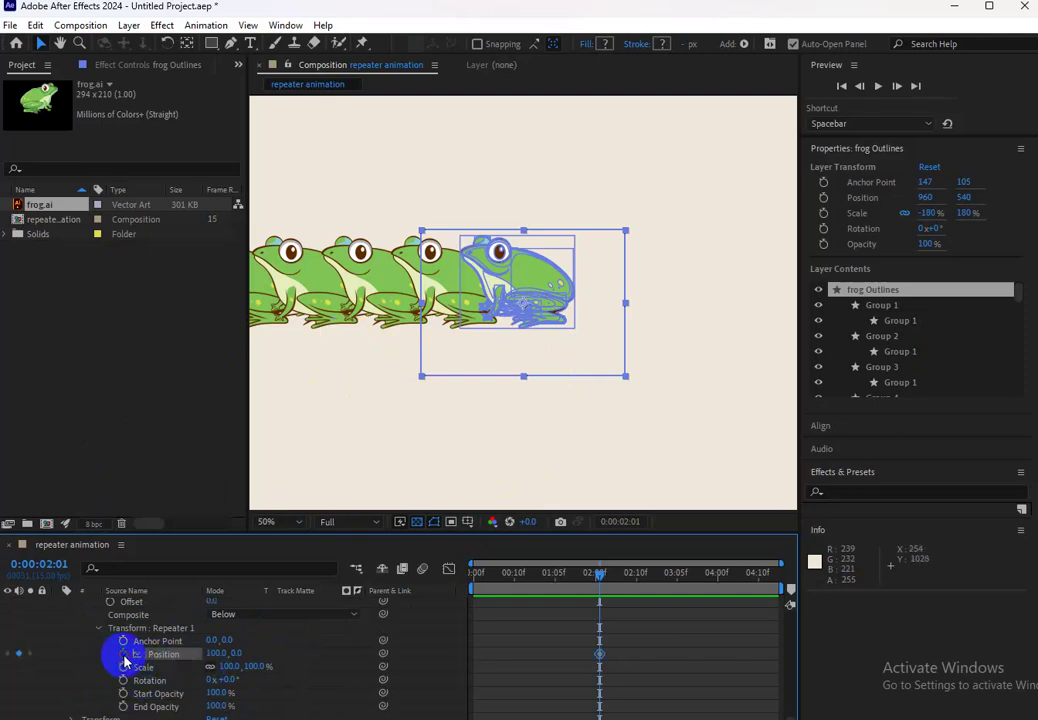
drag(600, 655, 543, 655)
Set Repeater Scale to 80% and widen the Position X spacing to 131
mouse_move(226, 666)
mouse_down()
mouse_move(253, 670)
mouse_move(226, 681)
mouse_up()
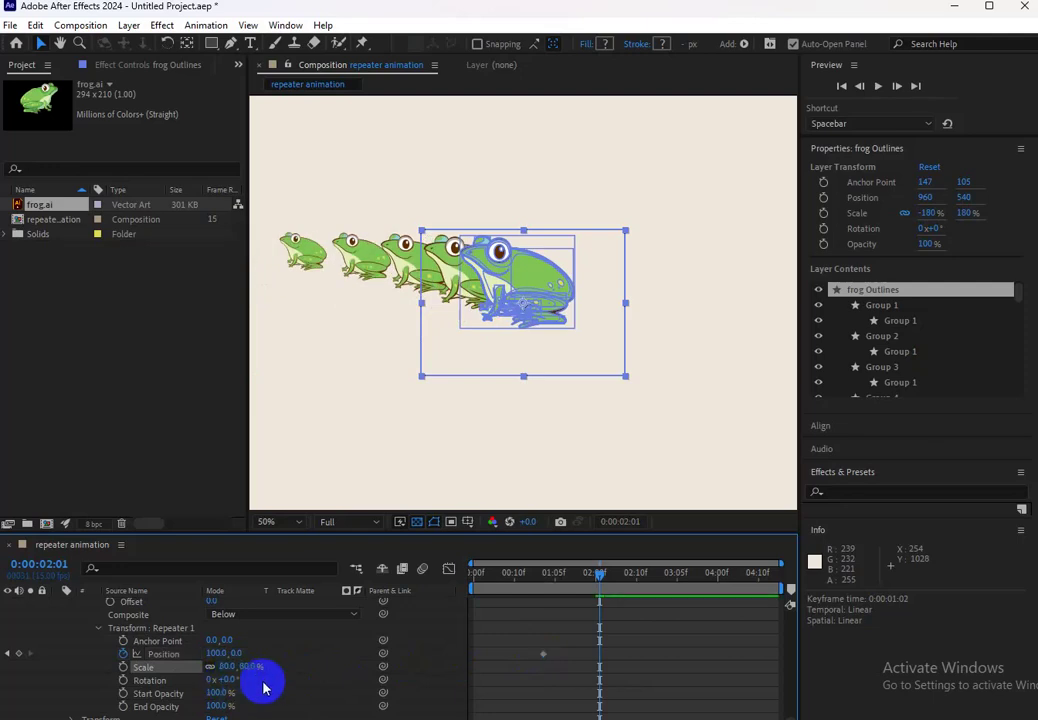
click(217, 654)
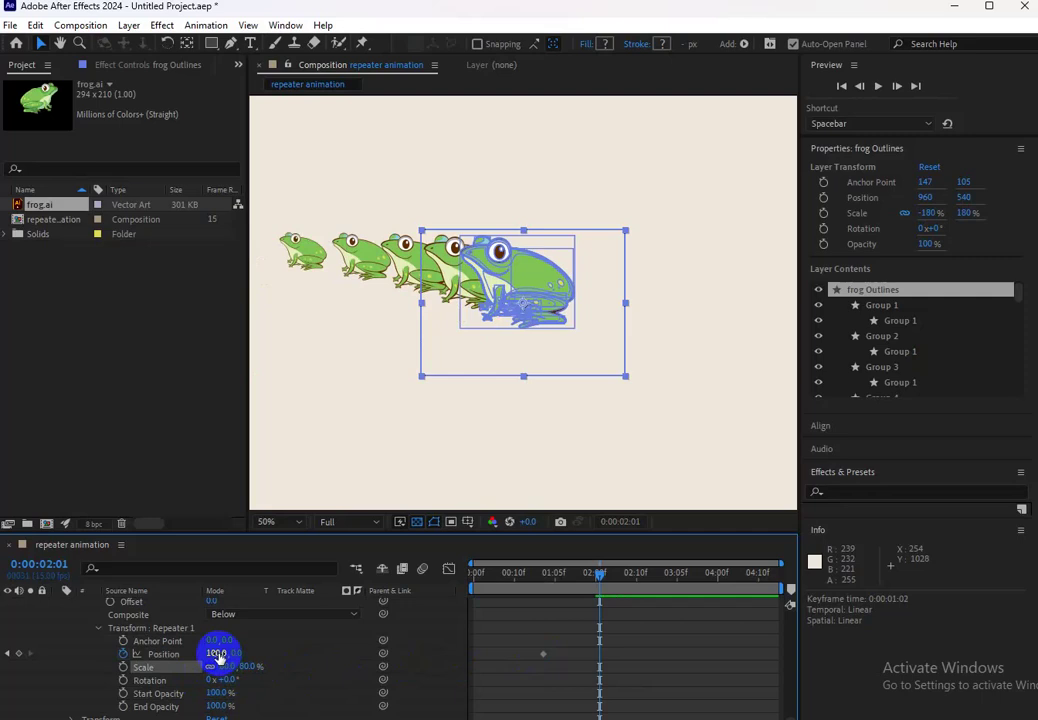
drag(217, 654, 238, 657)
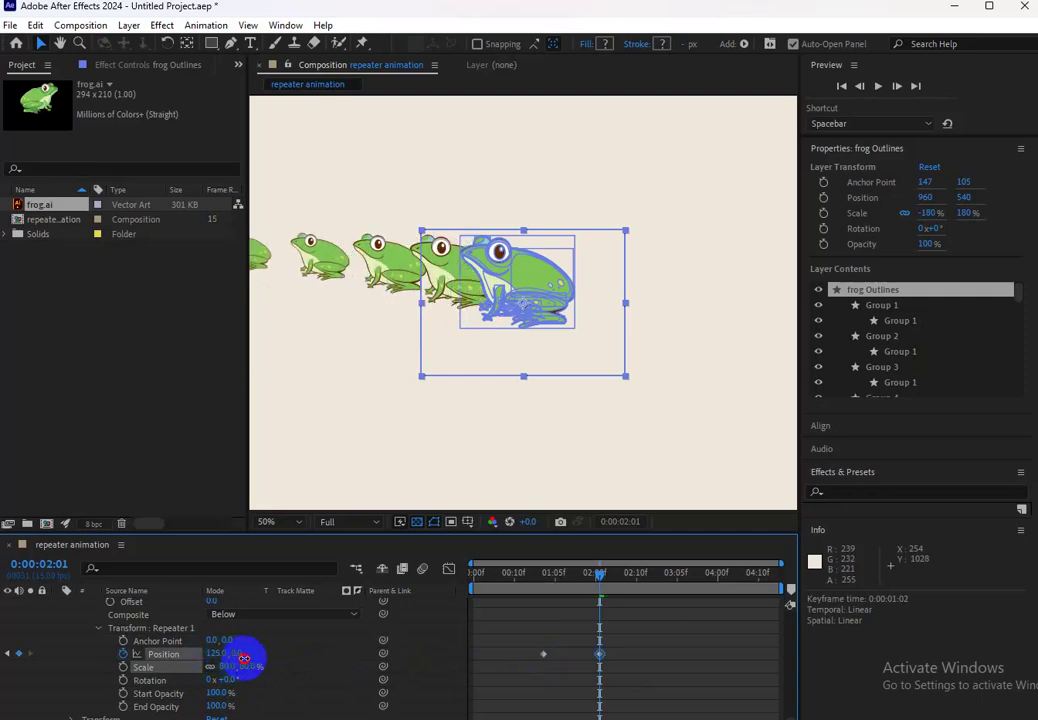
drag(242, 659, 247, 659)
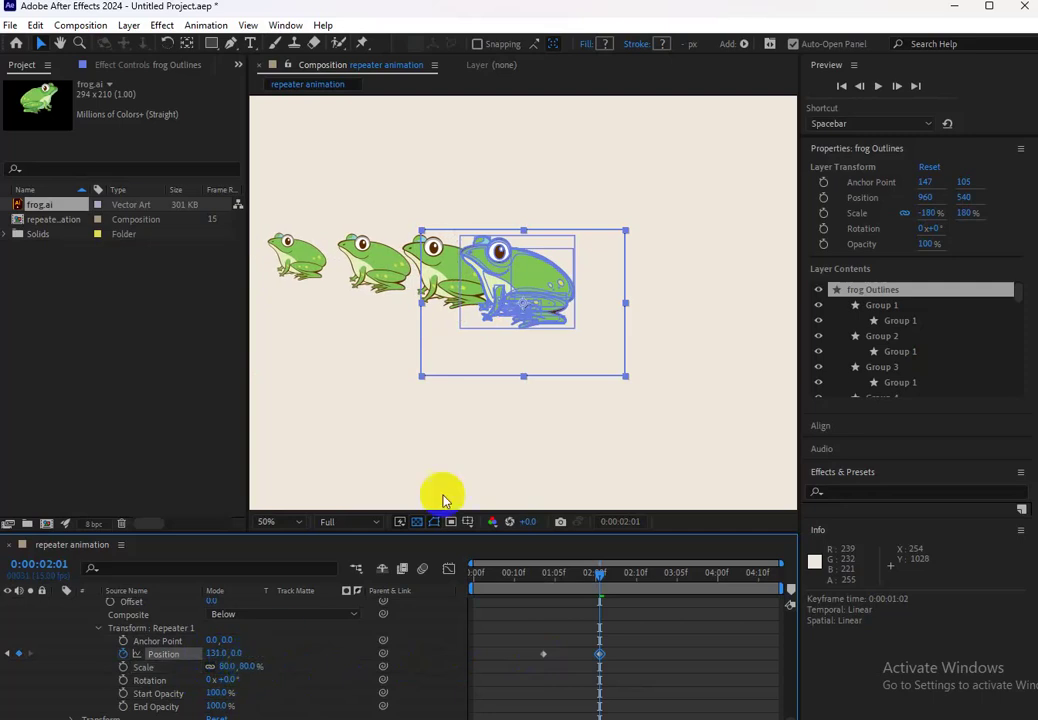
Move the lead frog right to 1470, 570 and raise Repeater Position X to 183
drag(528, 297, 700, 305)
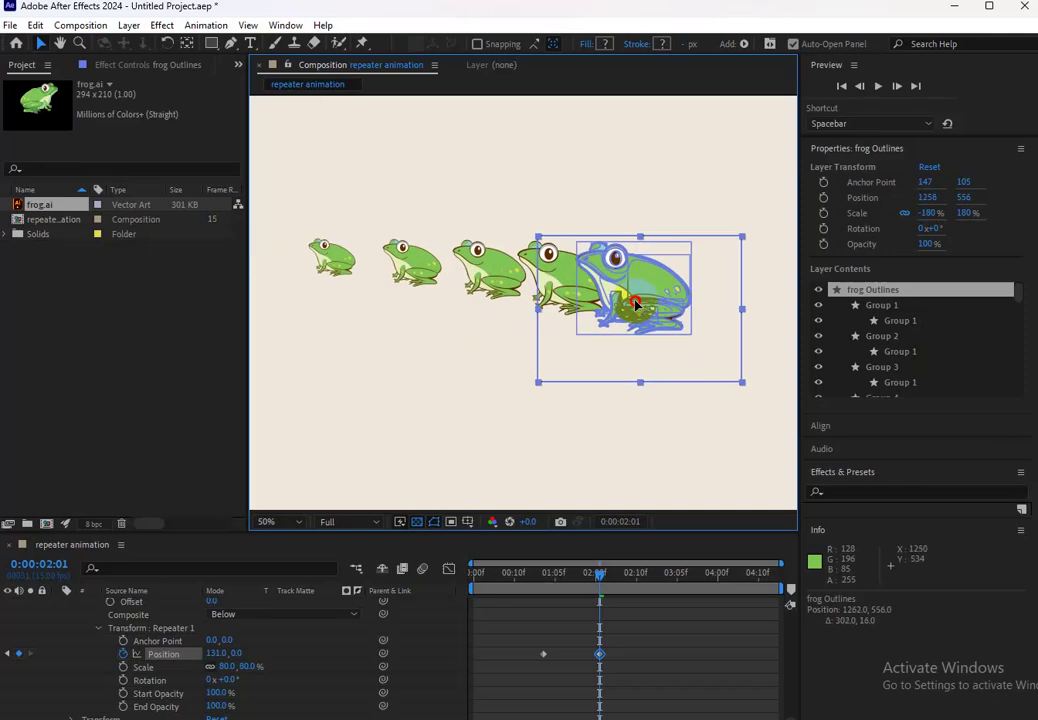
click(211, 655)
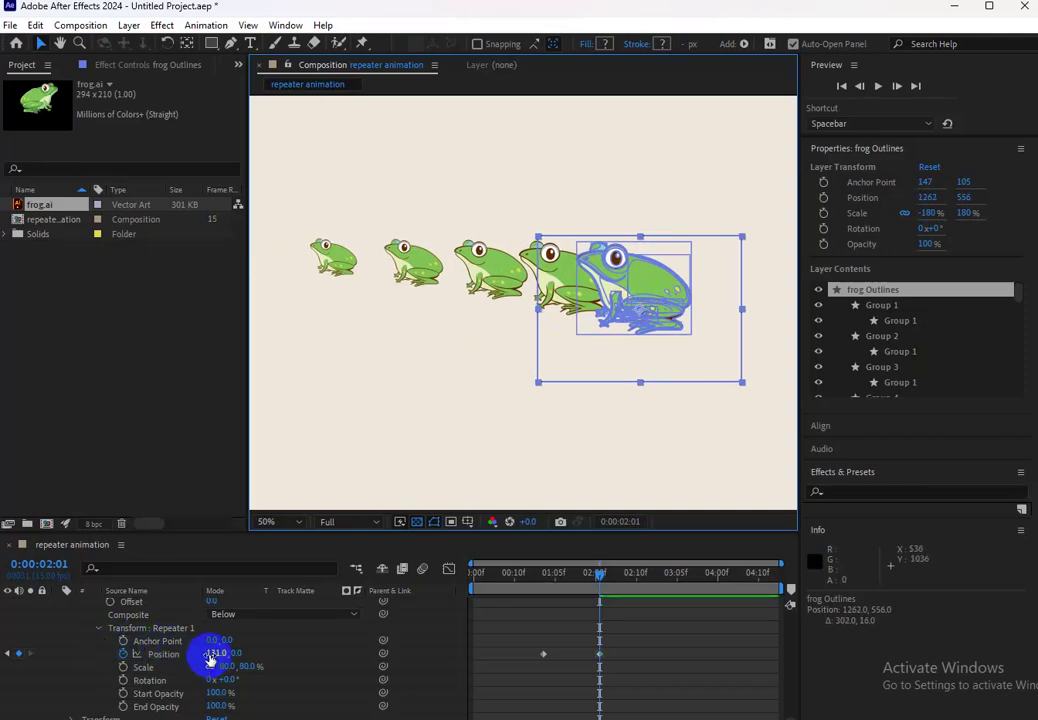
drag(212, 654, 256, 663)
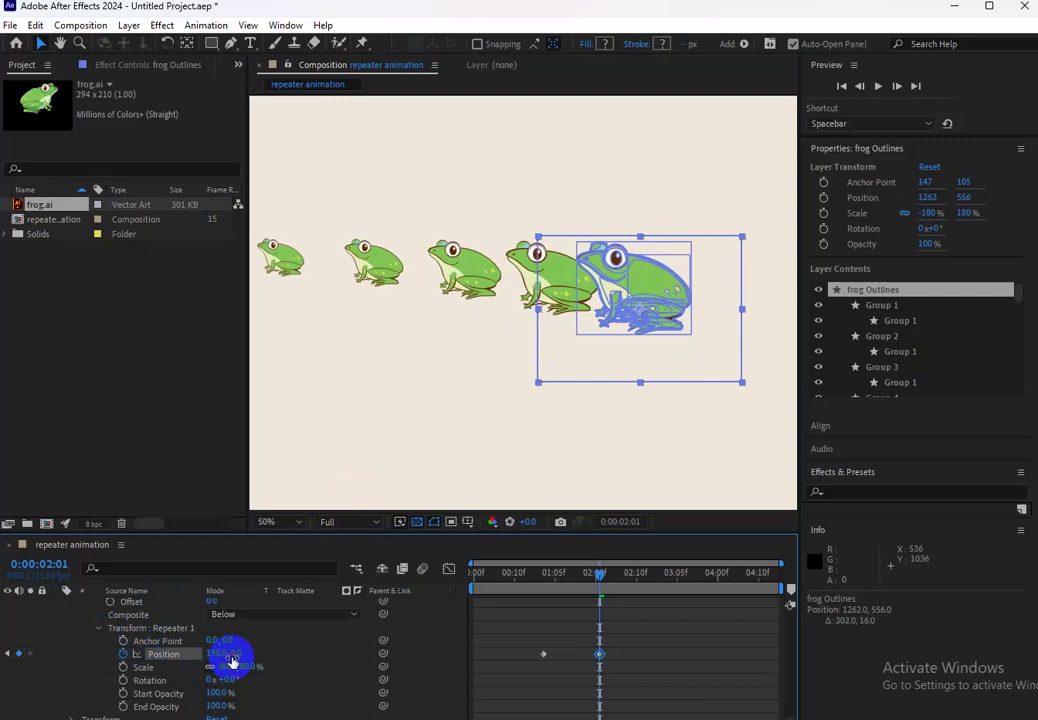
drag(659, 291, 755, 296)
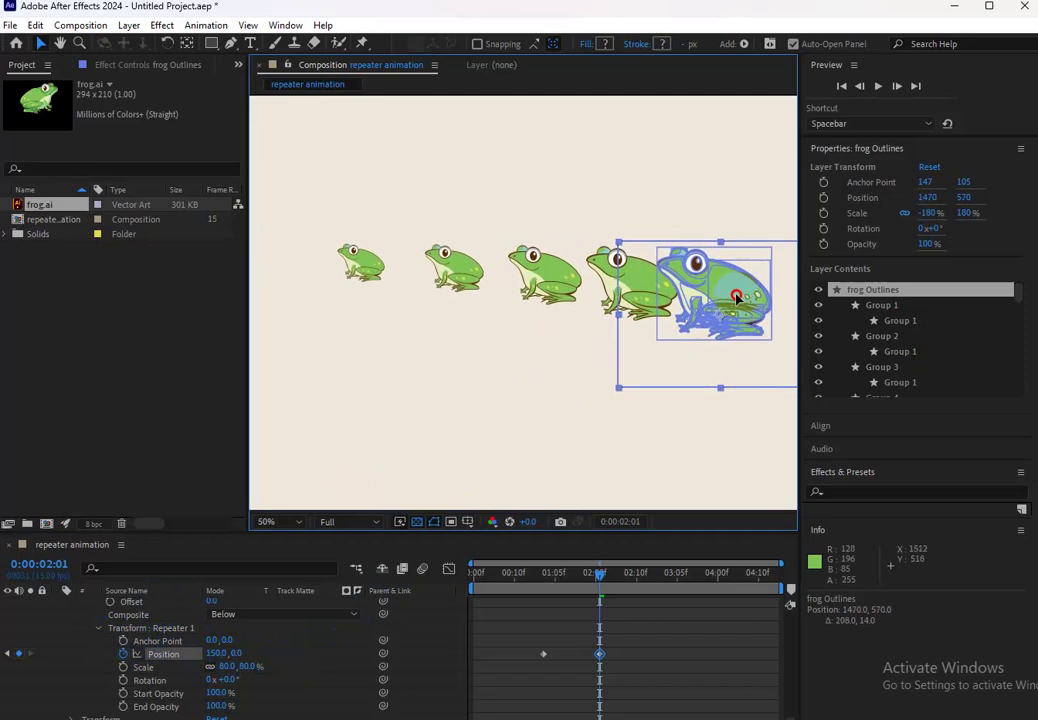
click(213, 654)
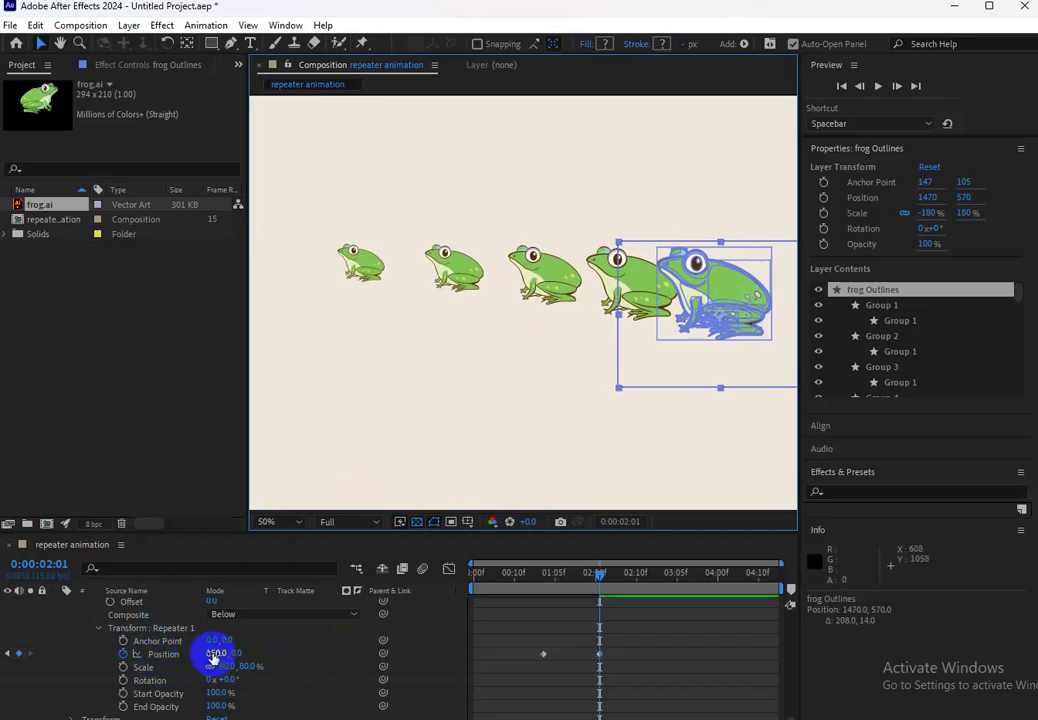
drag(213, 654, 245, 660)
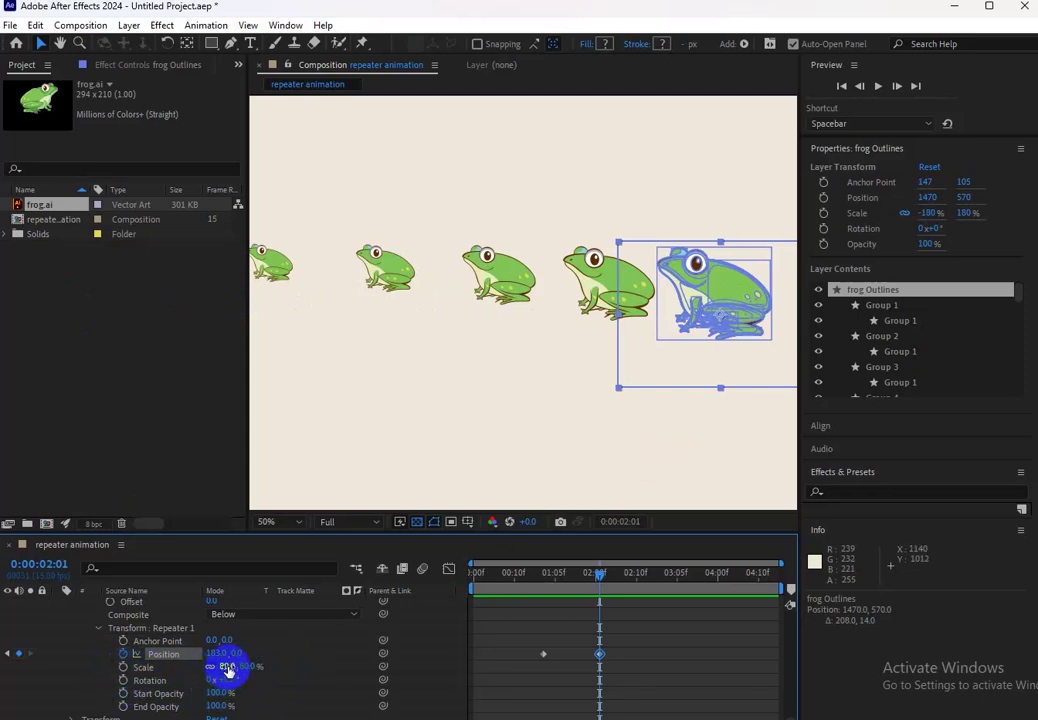
Keyframe Repeater 1 copy Scale at 69% at 0:00:02:01 and 78% at 0:00:01:09
drag(227, 667, 218, 667)
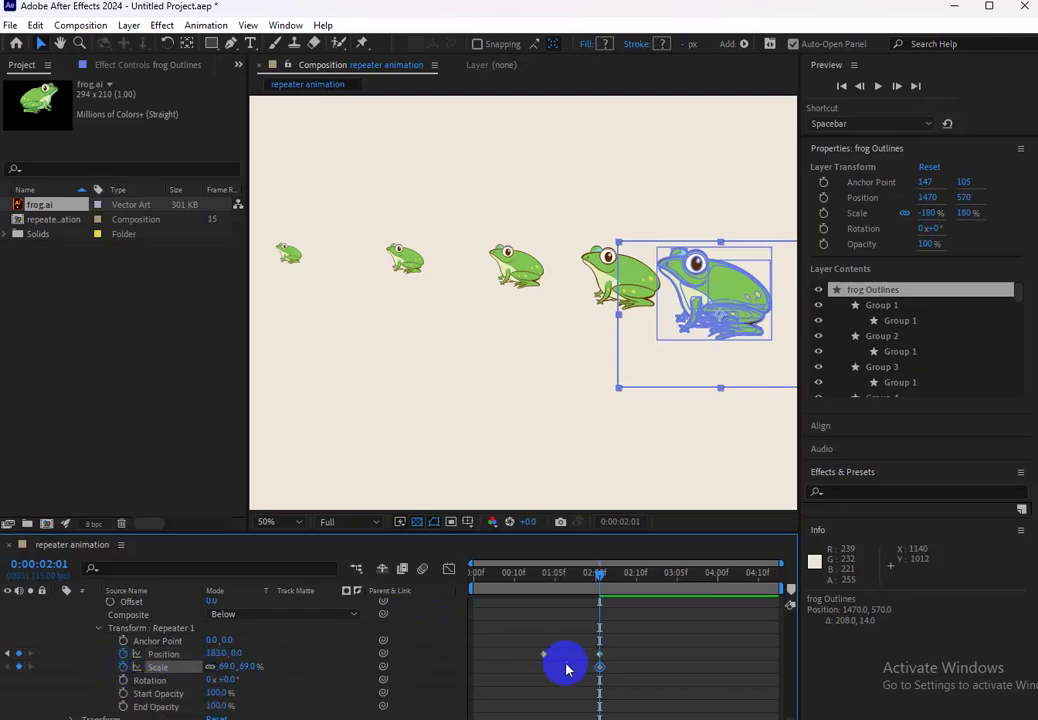
mouse_move(600, 668)
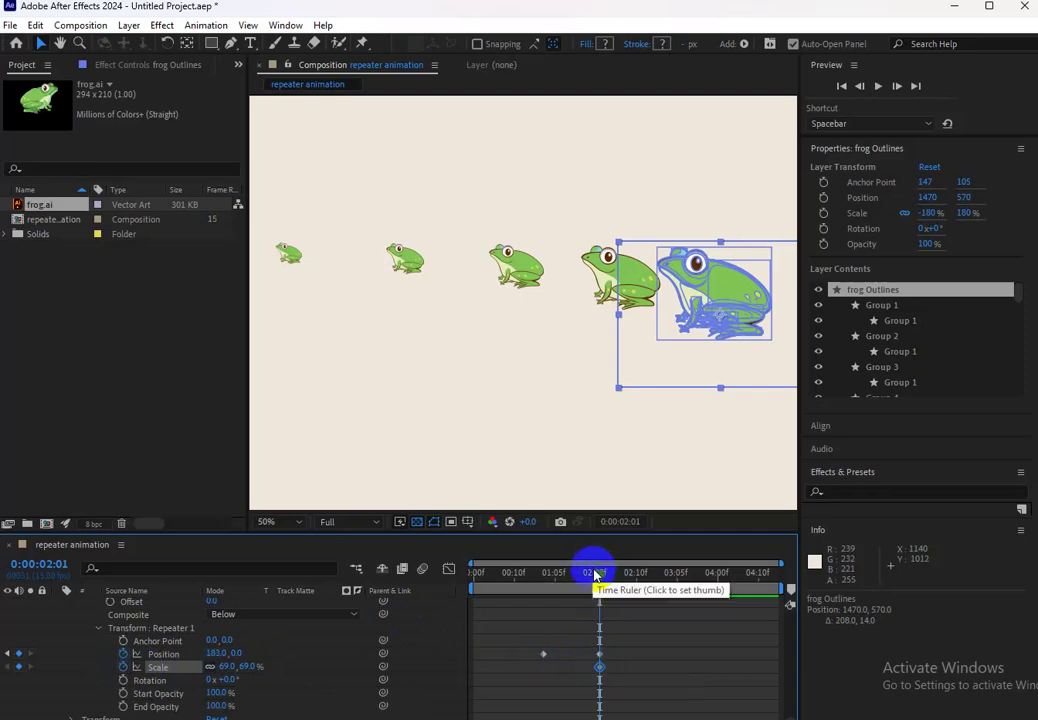
drag(599, 573, 571, 573)
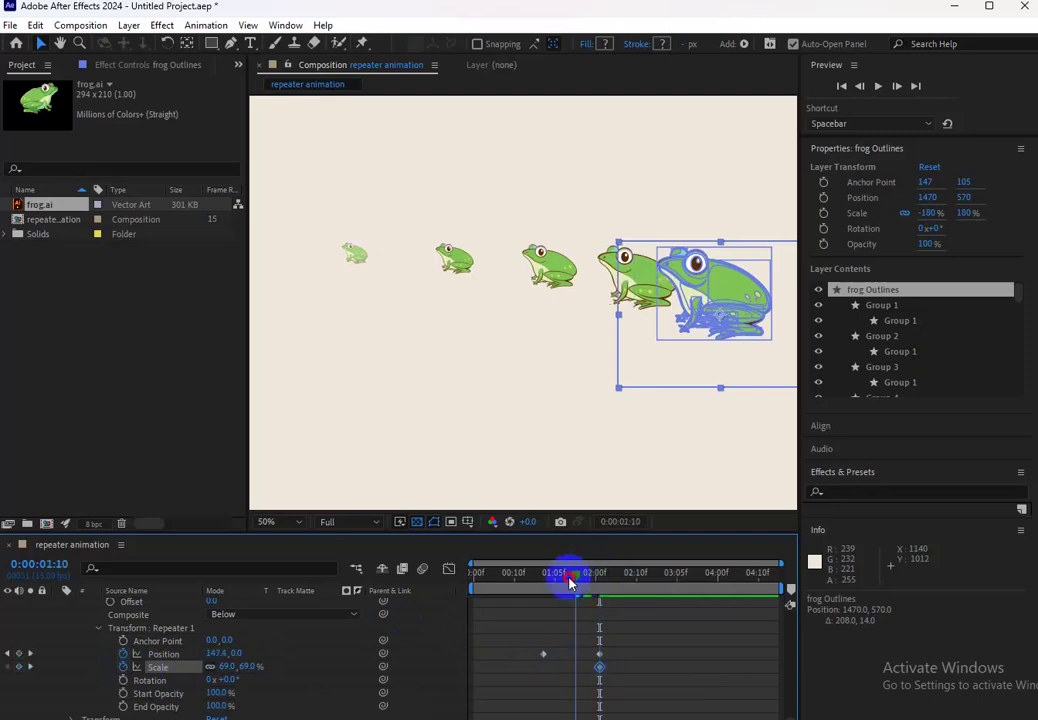
click(225, 667)
drag(222, 665, 235, 668)
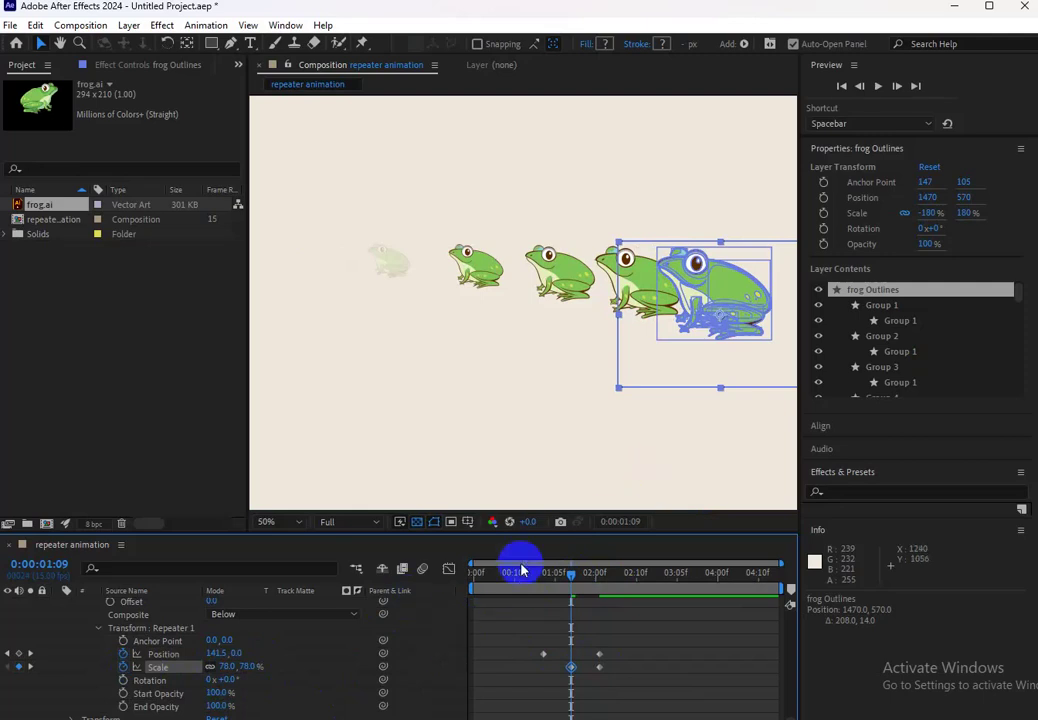
mouse_move(572, 578)
mouse_down()
mouse_move(462, 591)
mouse_move(612, 620)
mouse_up()
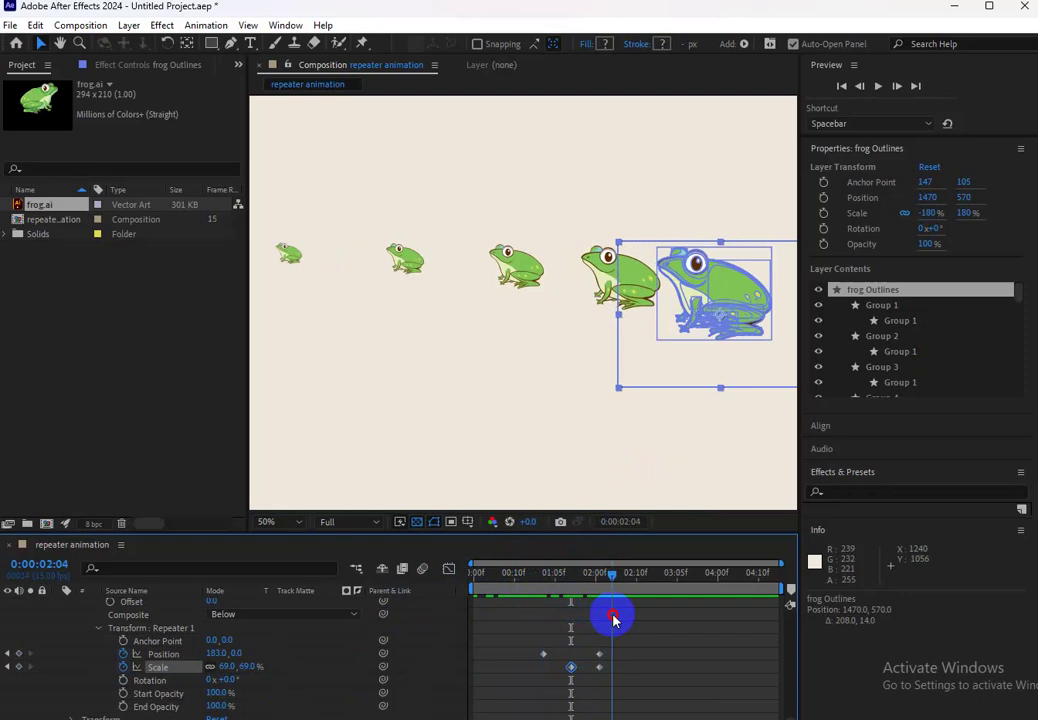
drag(614, 620, 614, 621)
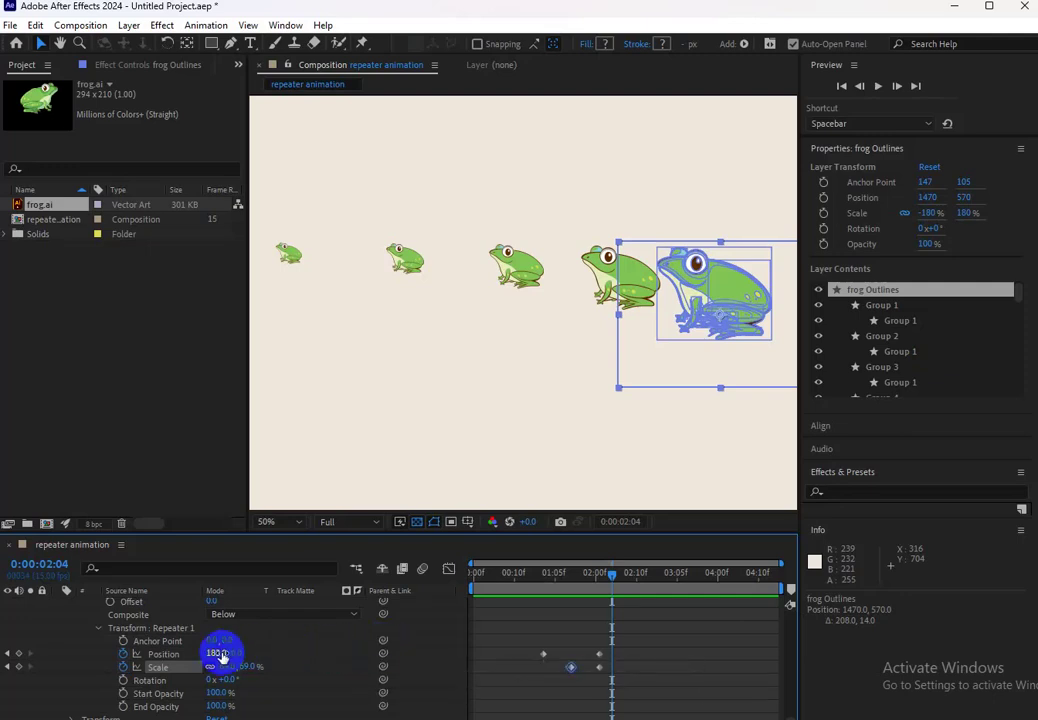
scroll(266, 674, up, 2)
scroll(265, 677, up, 3)
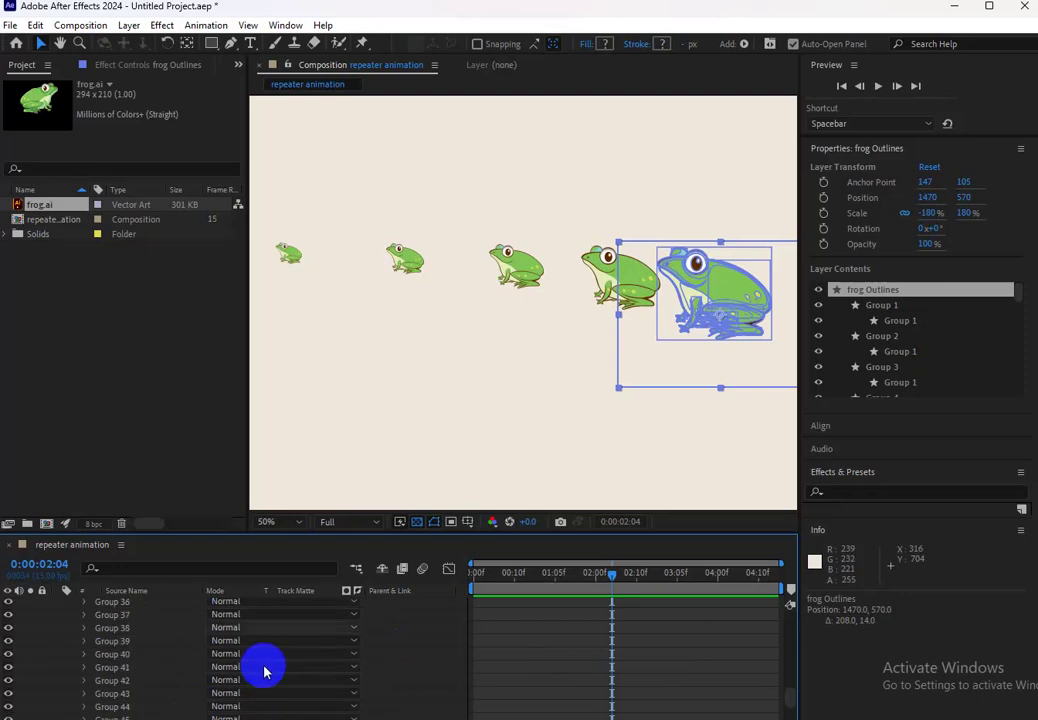
scroll(265, 672, down, 5)
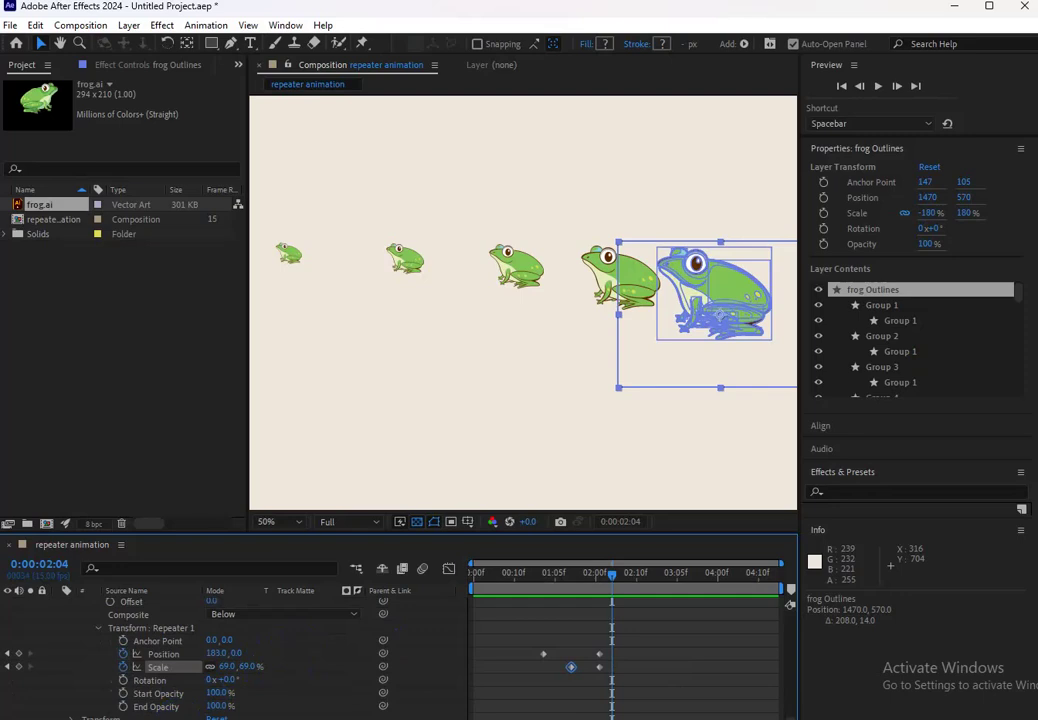
mouse_move(373, 719)
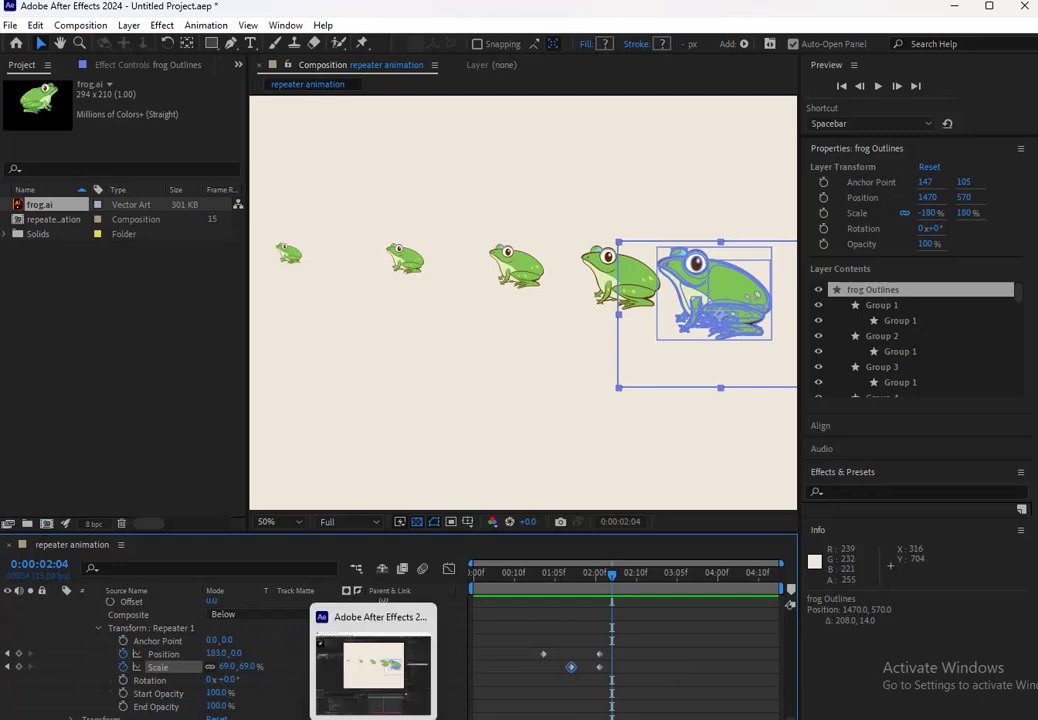